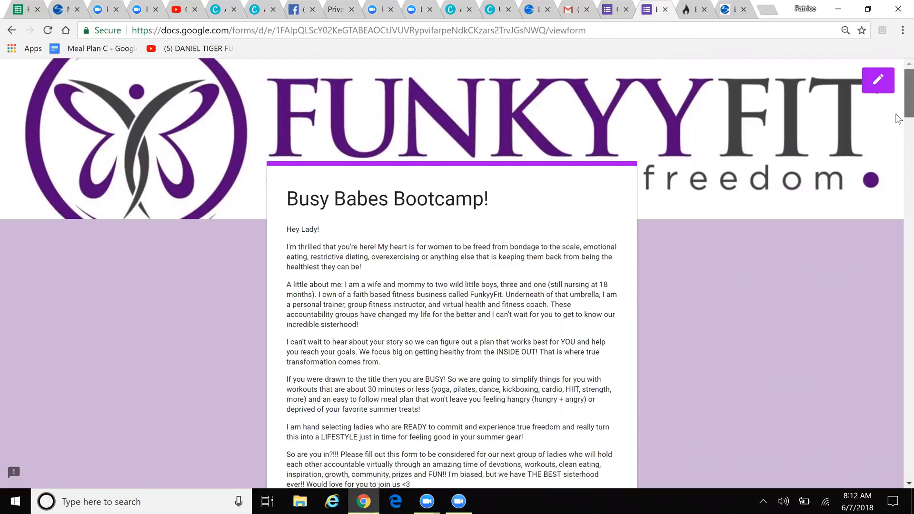
- Review the published Busy Babes Bootcamp form from its introduction down to the photo collage and the first contact questions
scroll(897, 121, down, 2)
scroll(897, 122, down, 1)
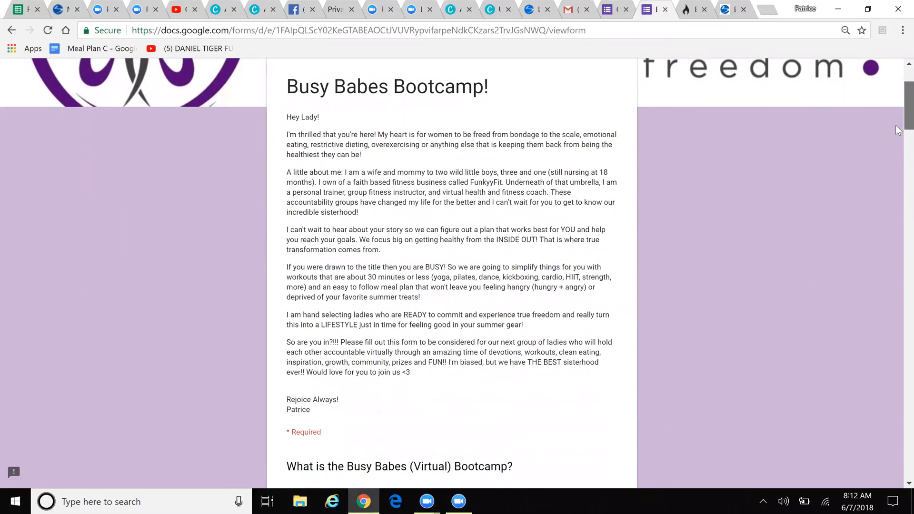
scroll(895, 126, down, 2)
scroll(898, 139, down, 3)
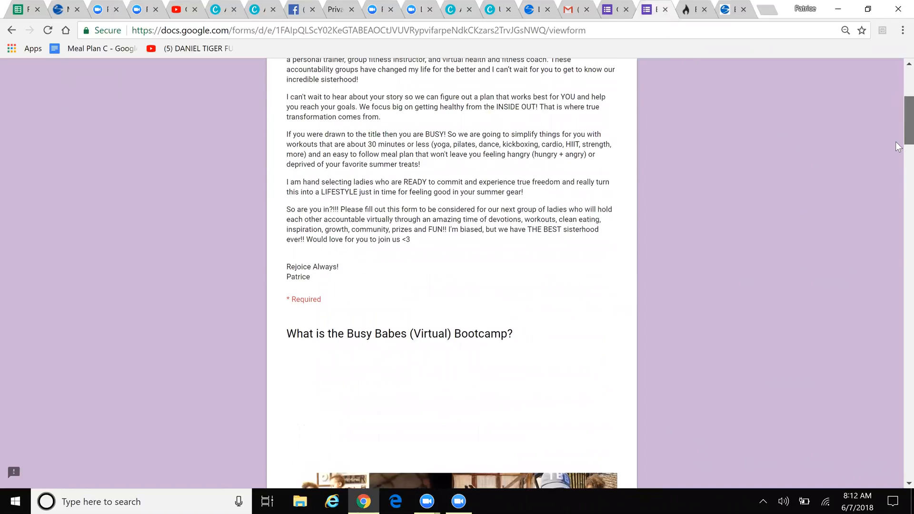
scroll(897, 179, down, 6)
scroll(895, 212, down, 13)
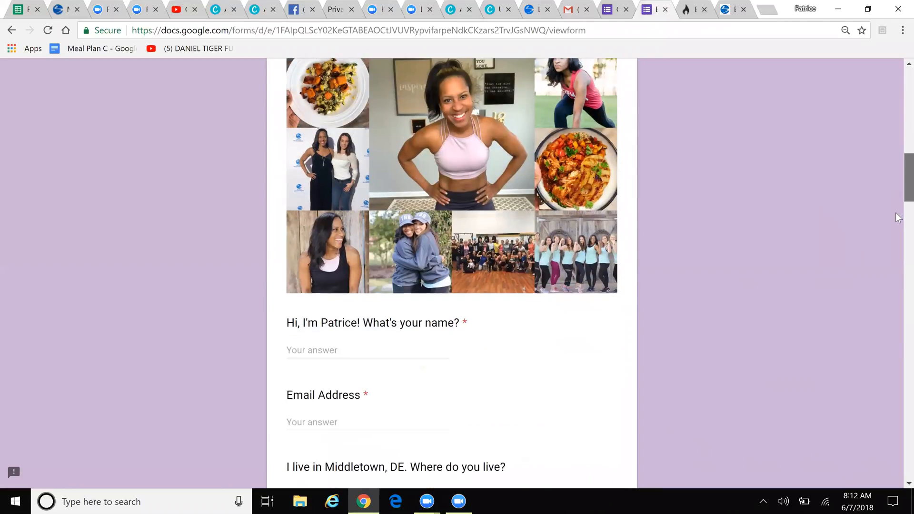
scroll(896, 124, up, 20)
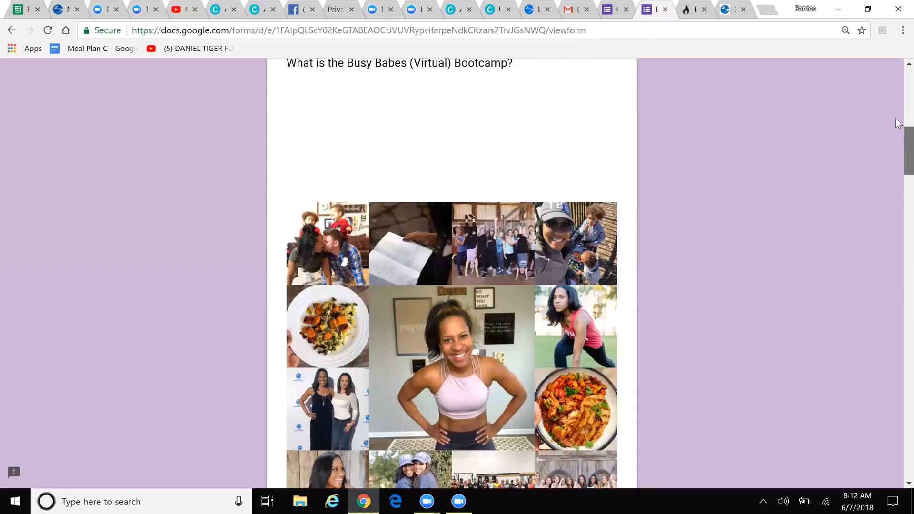
- Create a new blank form and give it the title "Busy Babes Bootcamp!" copied from the published form
click(607, 11)
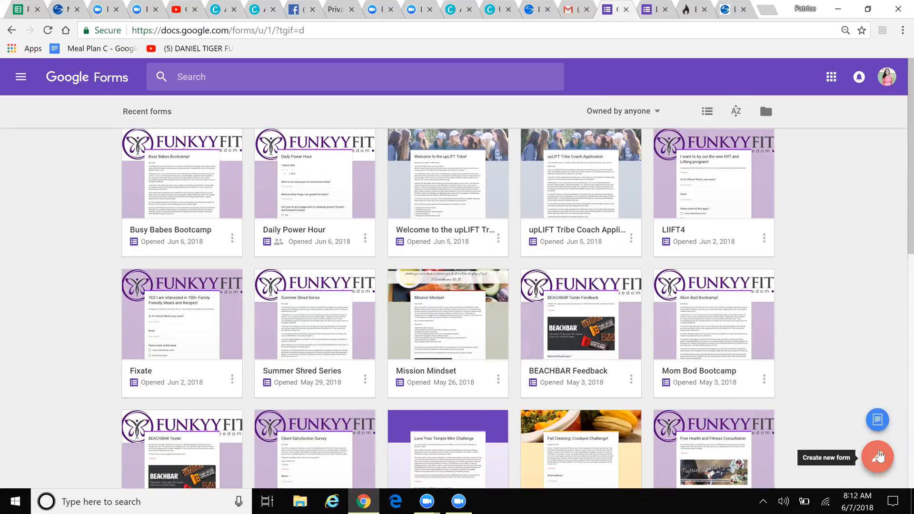
click(878, 451)
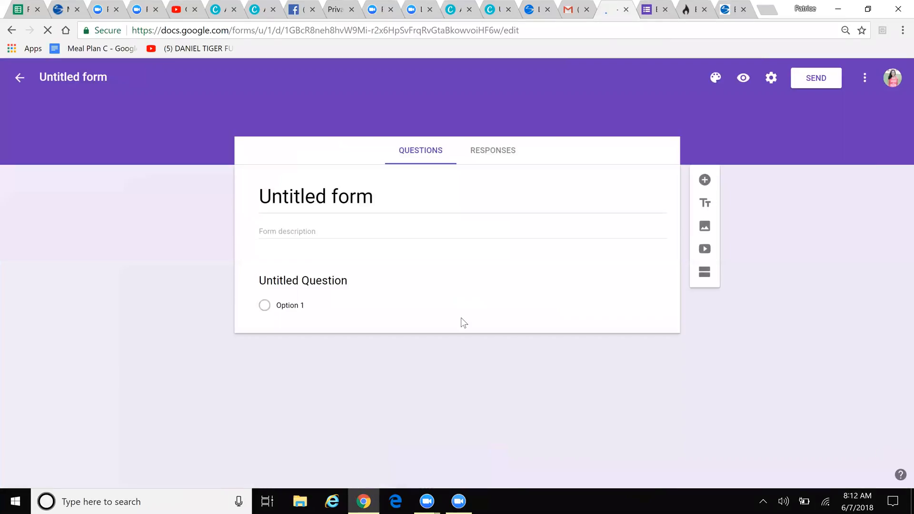
click(410, 200)
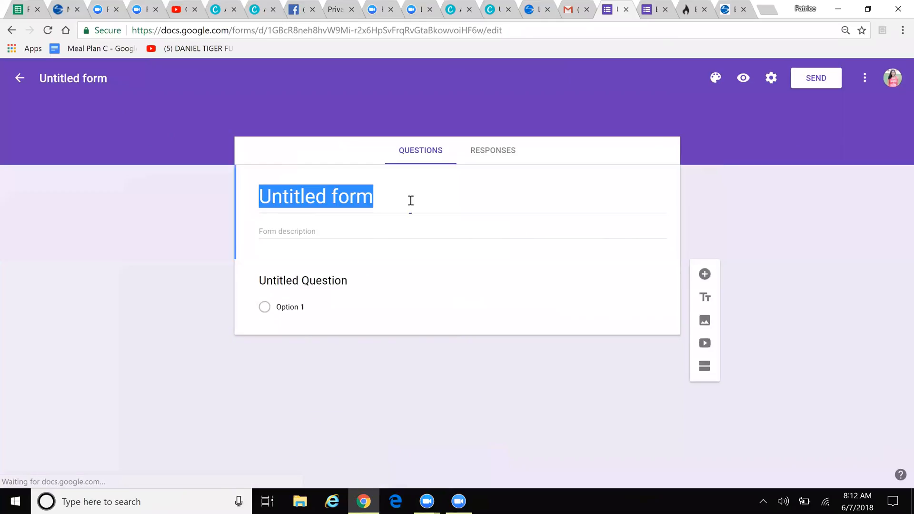
click(648, 14)
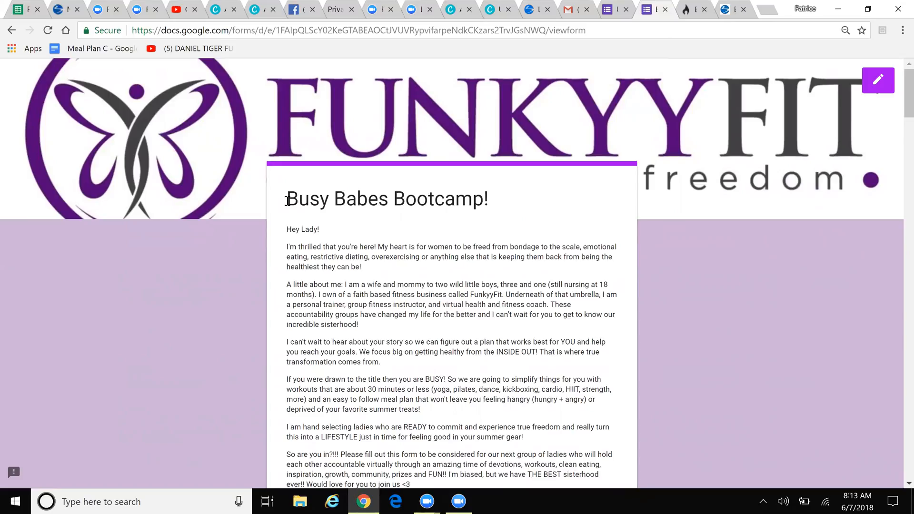
drag(406, 206, 487, 208)
key(ctrl+c)
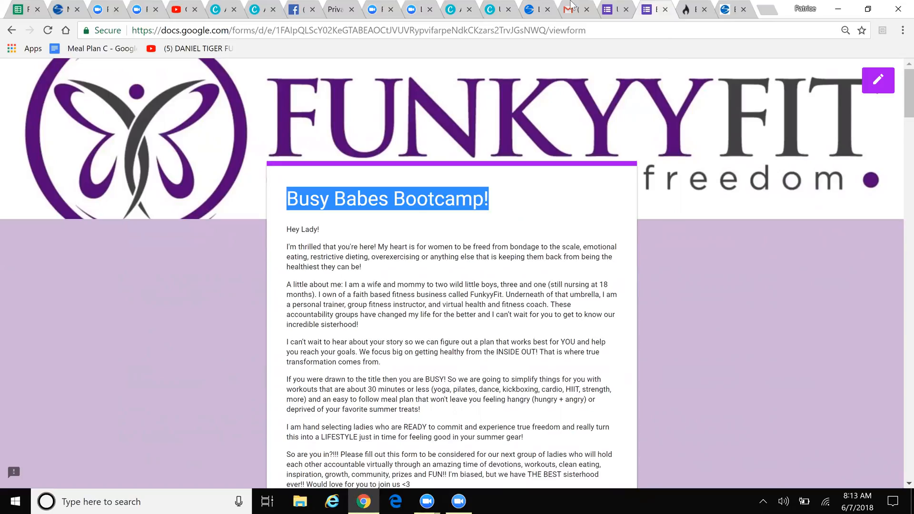
click(606, 10)
key(ctrl+v)
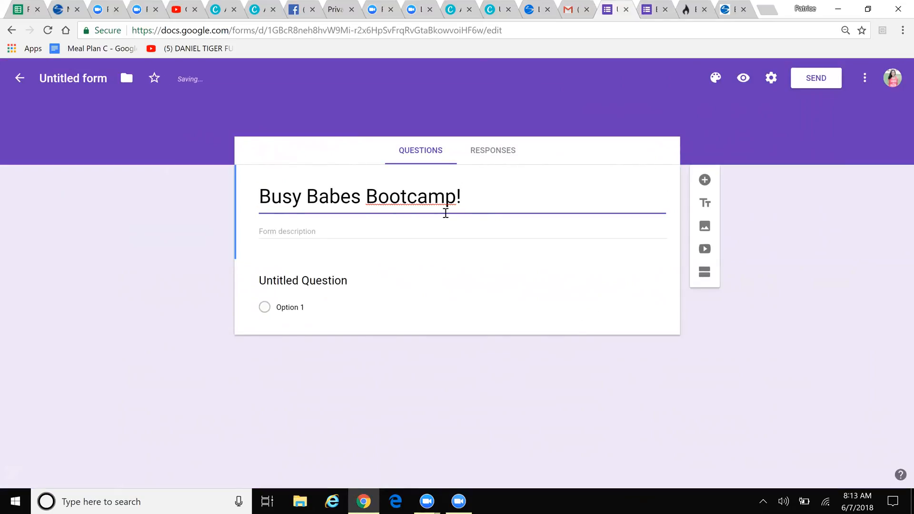
- Copy the published form's whole introduction, from "Hey Lady!" through the sign-off, into the new form's description
click(422, 230)
click(652, 9)
drag(287, 229, 493, 421)
key(ctrl+c)
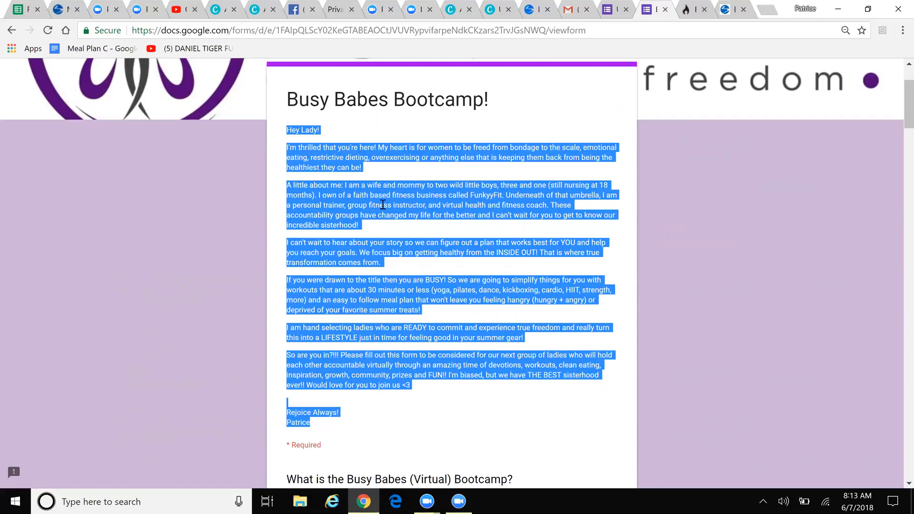
click(611, 11)
key(ctrl+v)
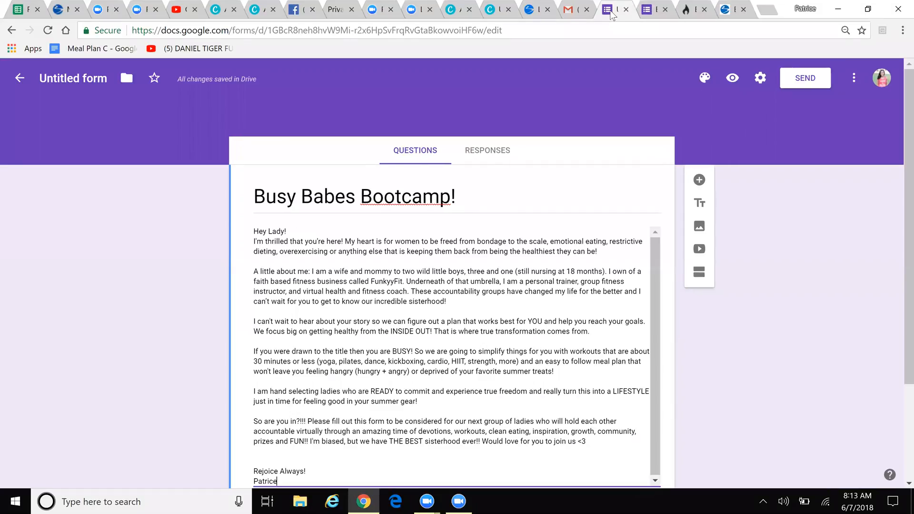
- Replace the untitled question's text with the question asking for the respondent's name, copied from the published form
drag(907, 201, 907, 235)
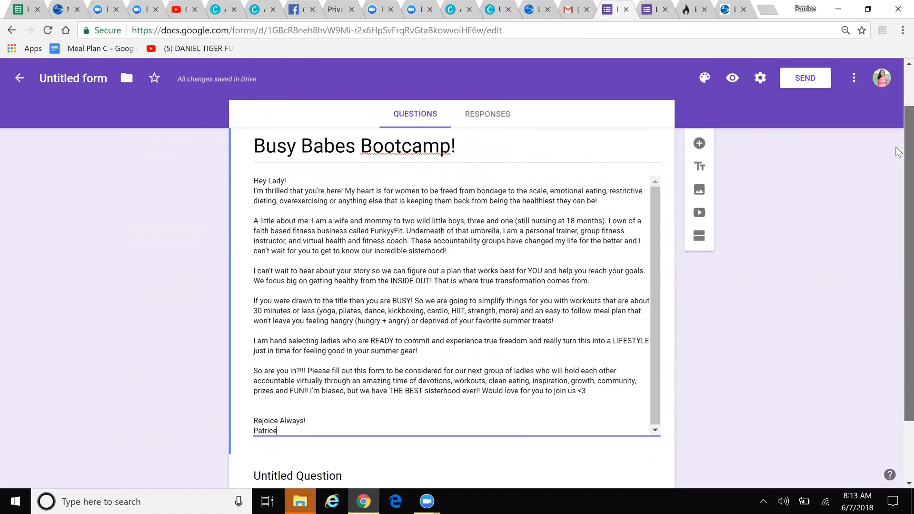
scroll(899, 209, down, 2)
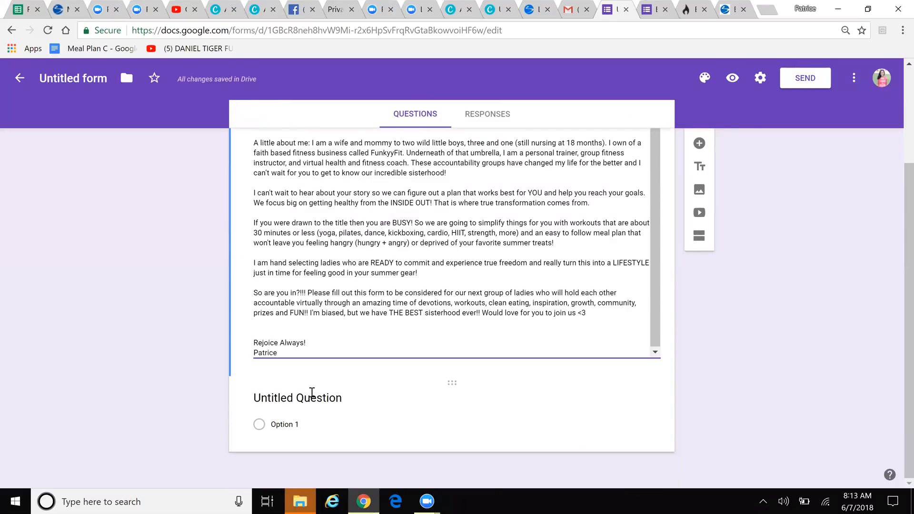
click(311, 393)
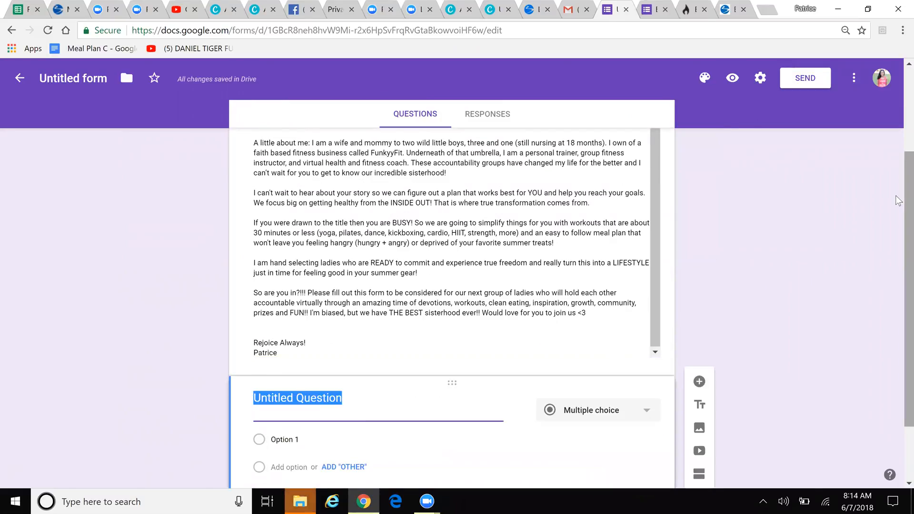
scroll(899, 224, down, 1)
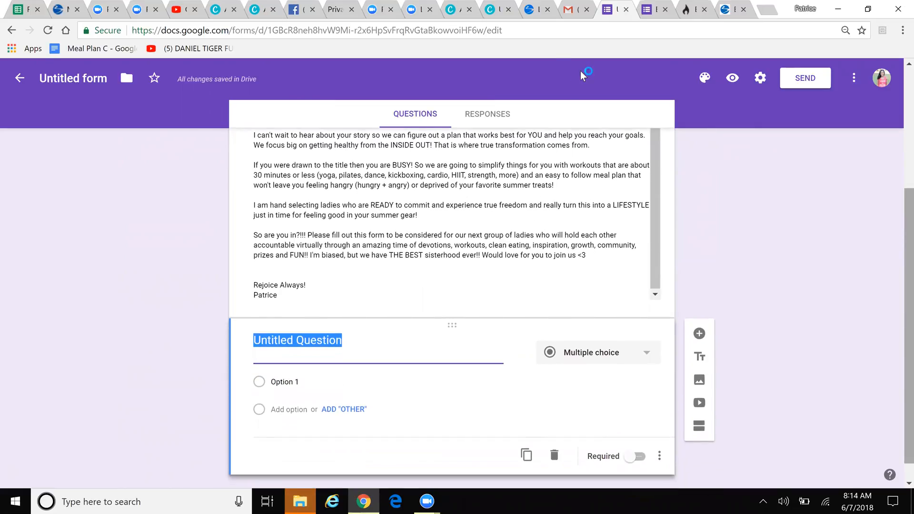
click(652, 13)
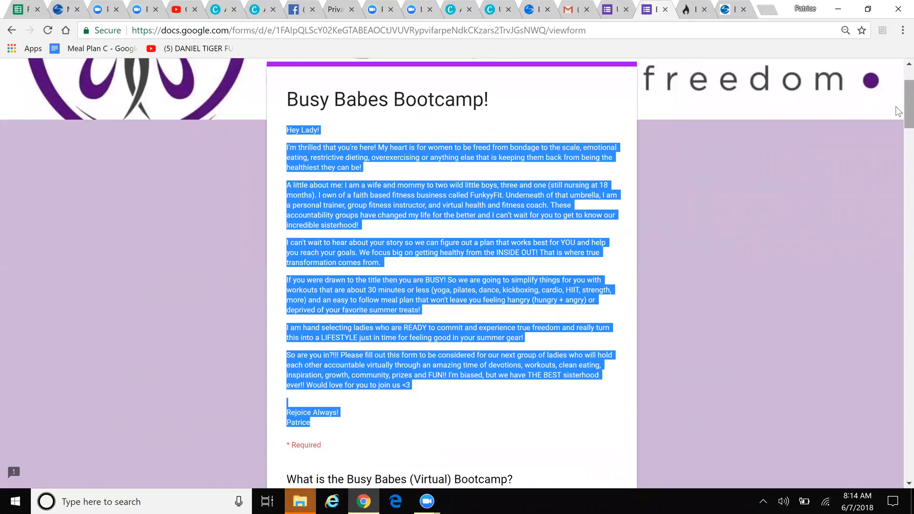
scroll(895, 106, down, 15)
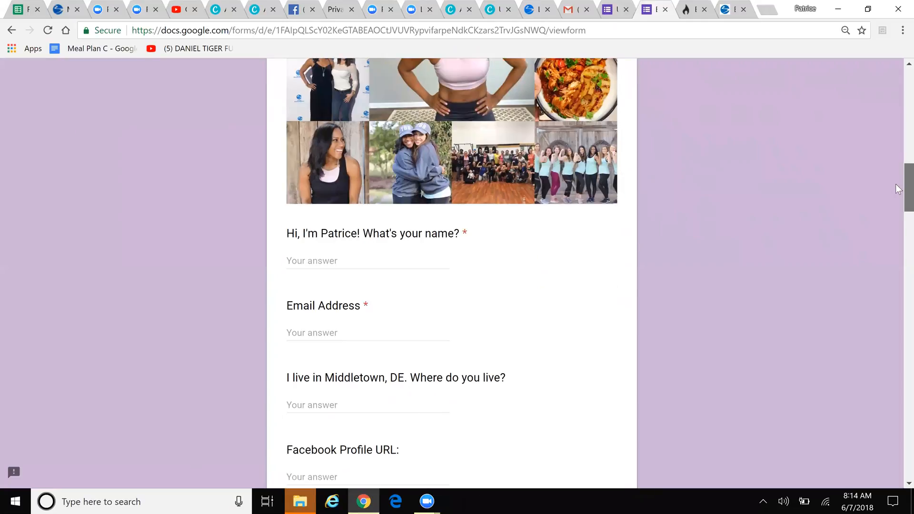
drag(896, 185, 895, 194)
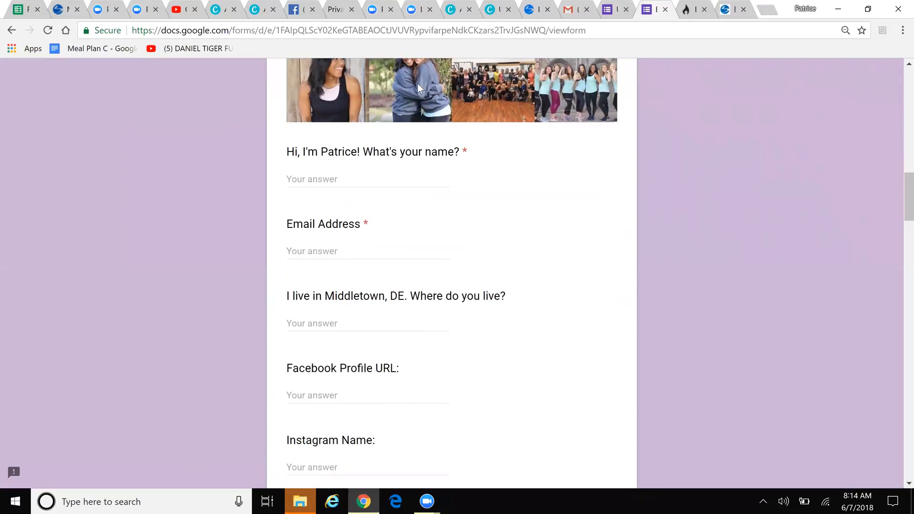
triple_click(213, 156)
key(ctrl+c)
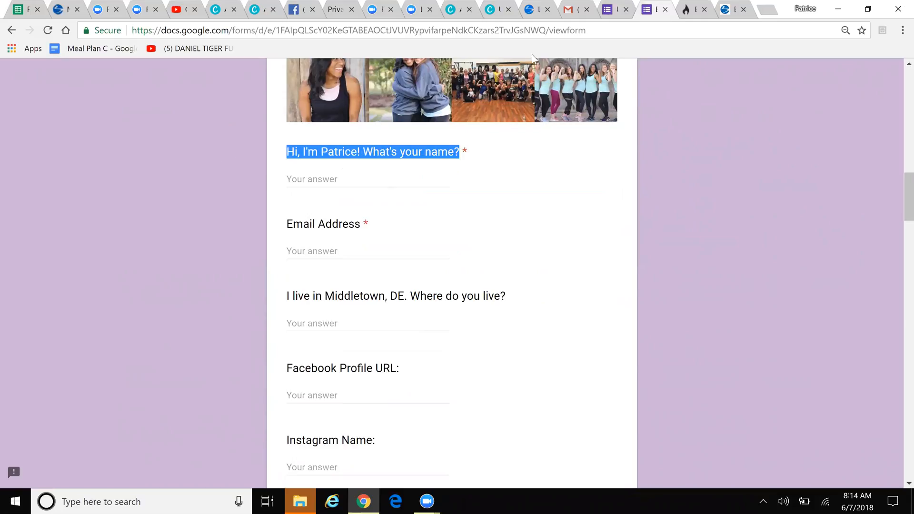
click(614, 9)
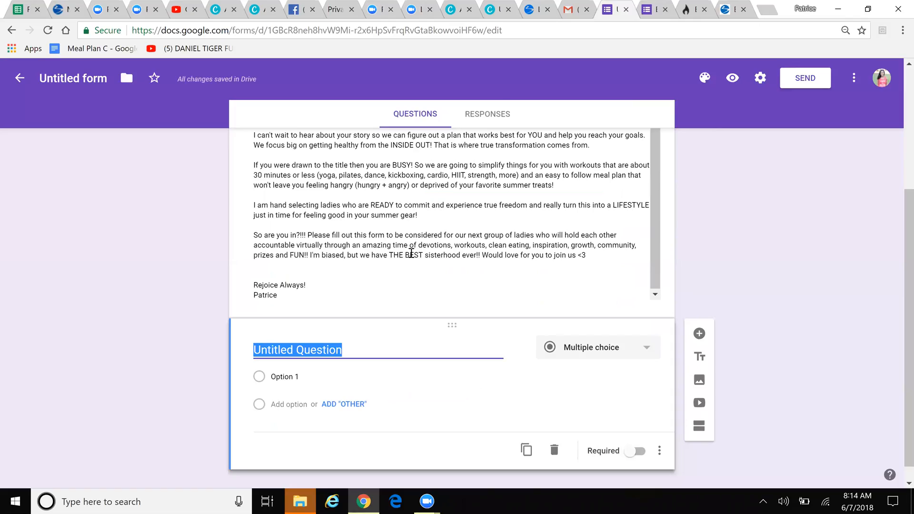
key(ctrl+v)
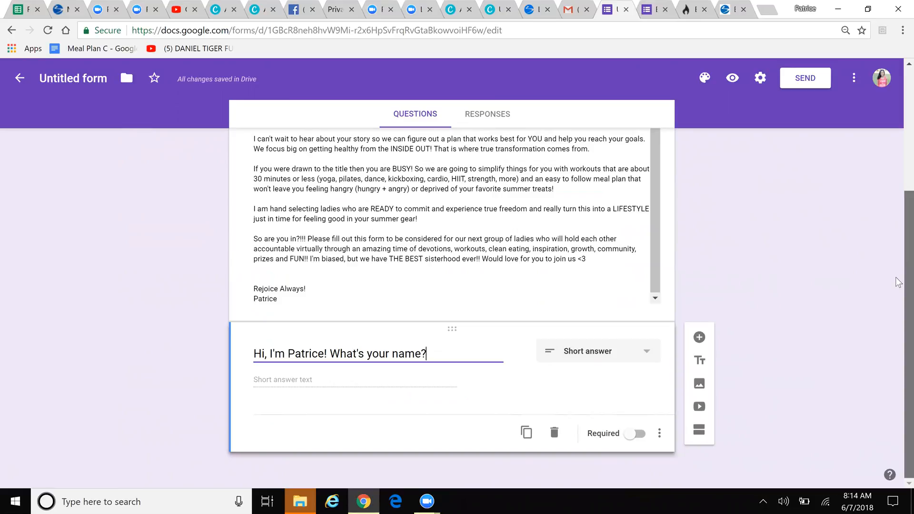
- Add a second question below the name question with the text "what do struge"
click(700, 338)
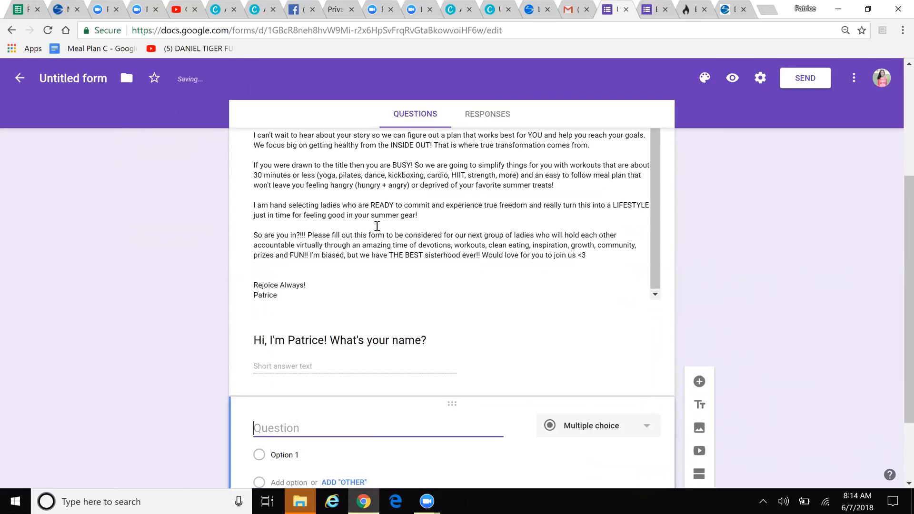
text(what do struge)
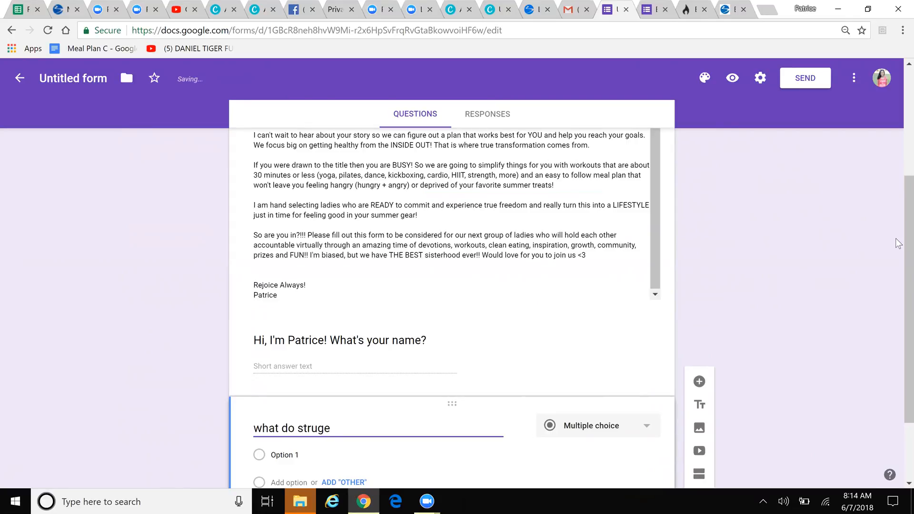
scroll(899, 283, down, 2)
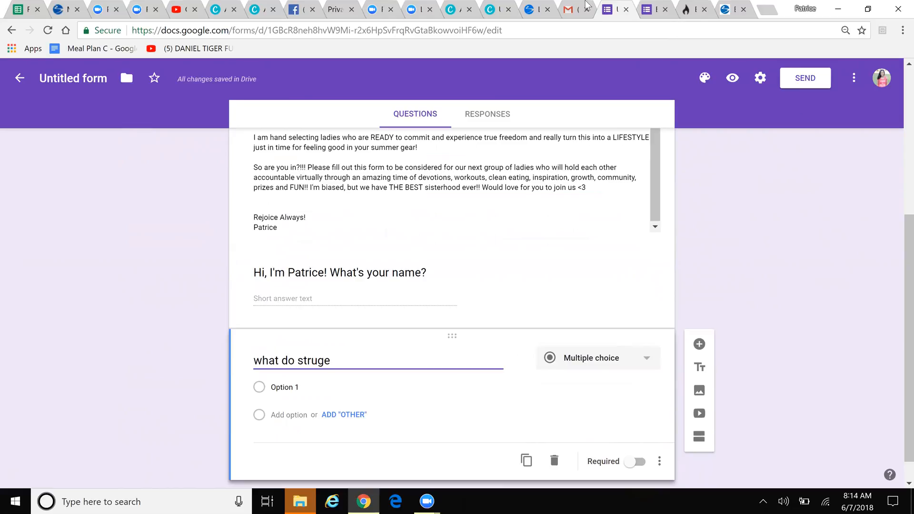
- Compare the published form's header banner, introduction and photo collage with the new form and its options for adding images and videos
click(647, 10)
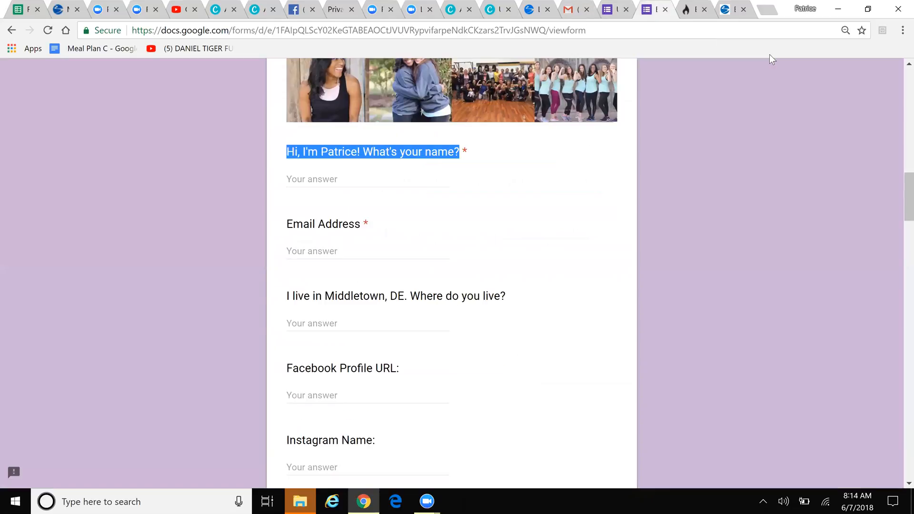
drag(896, 206, 895, 62)
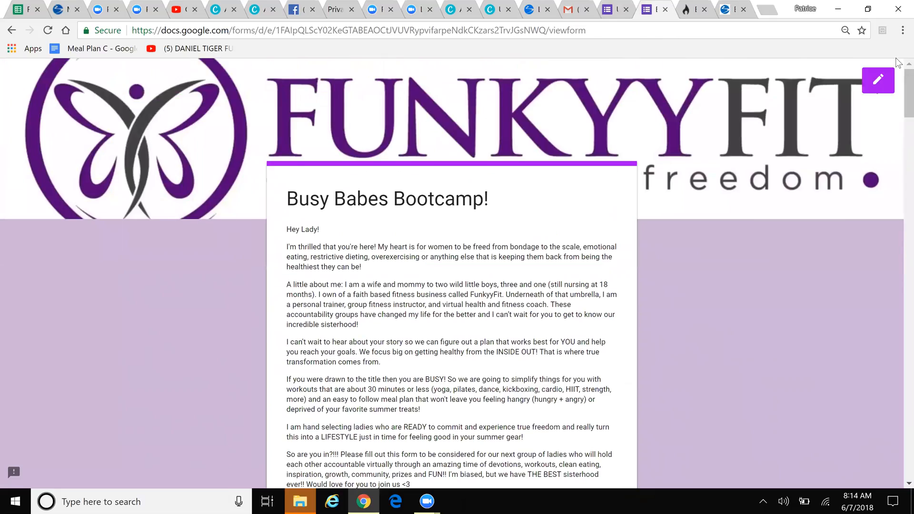
click(610, 10)
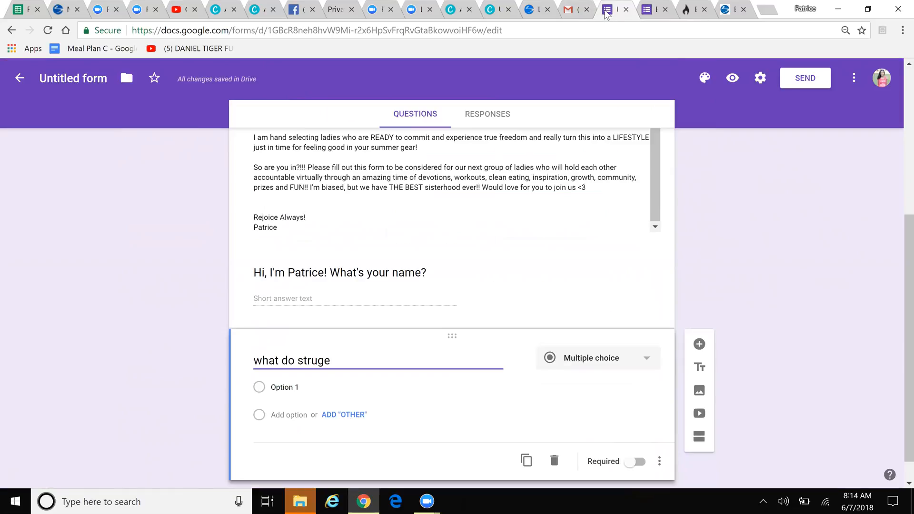
click(648, 14)
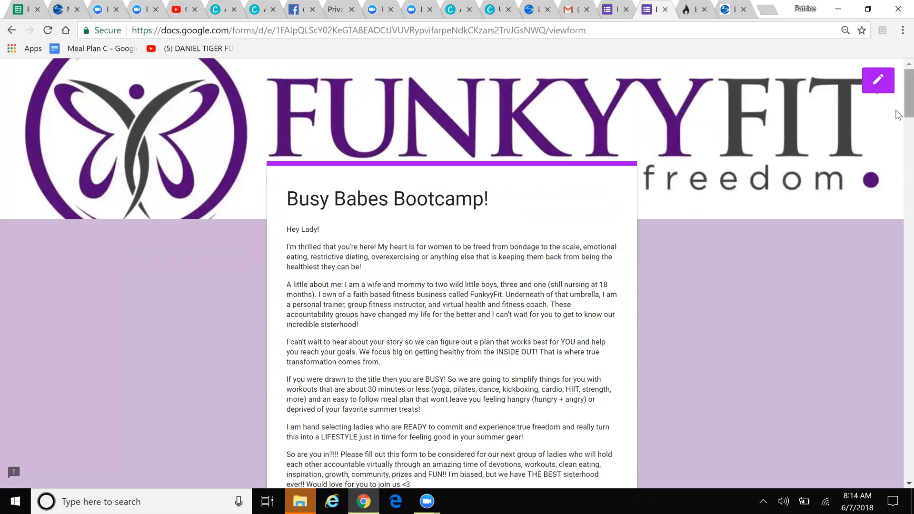
key(ctrl+shift+Tab)
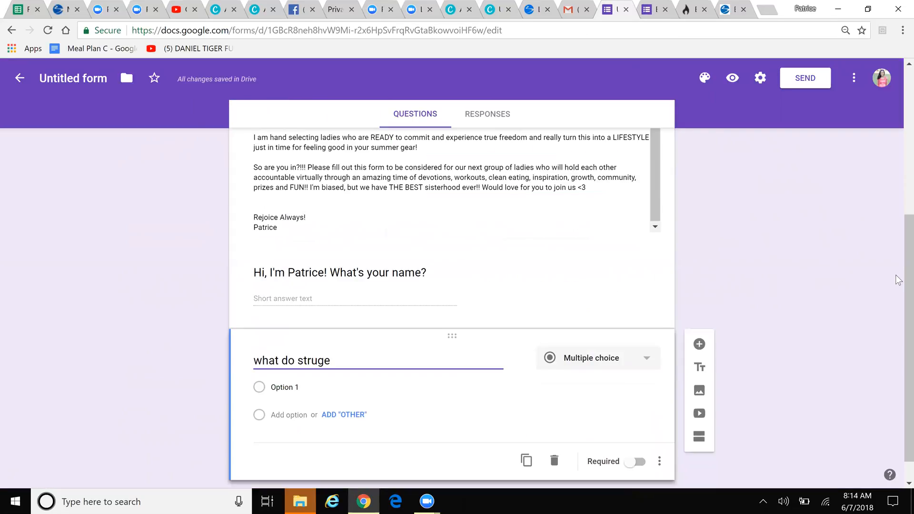
scroll(896, 301, down, 1)
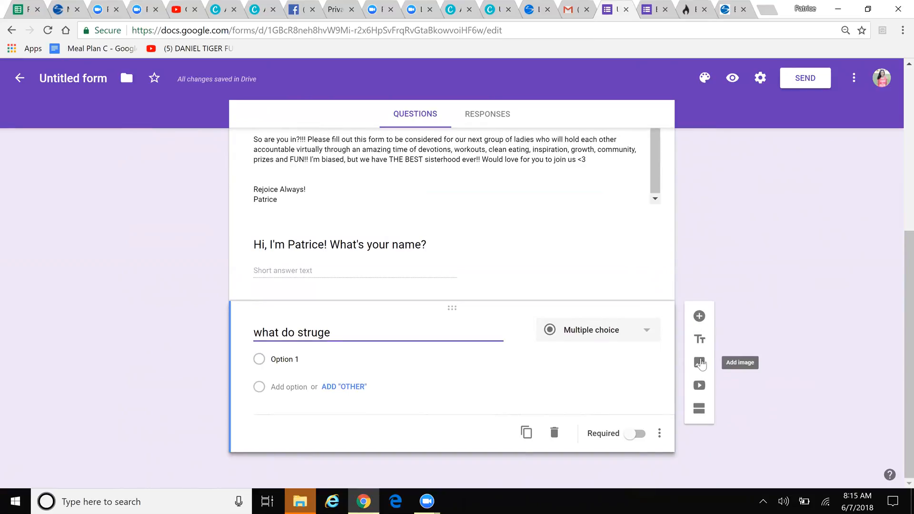
click(648, 16)
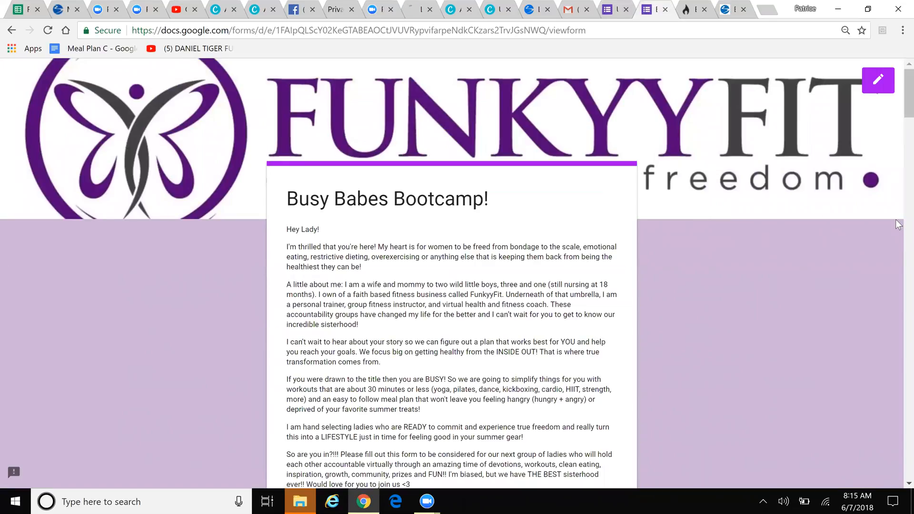
scroll(895, 145, down, 10)
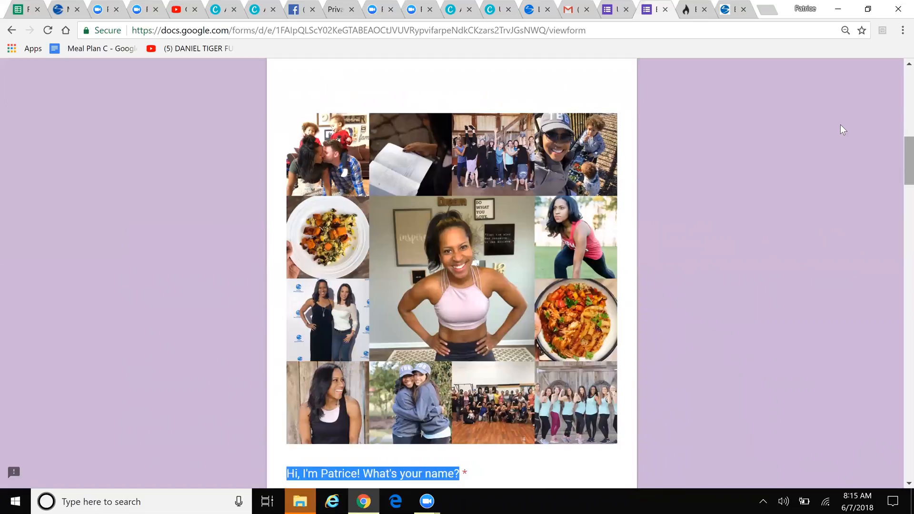
click(611, 10)
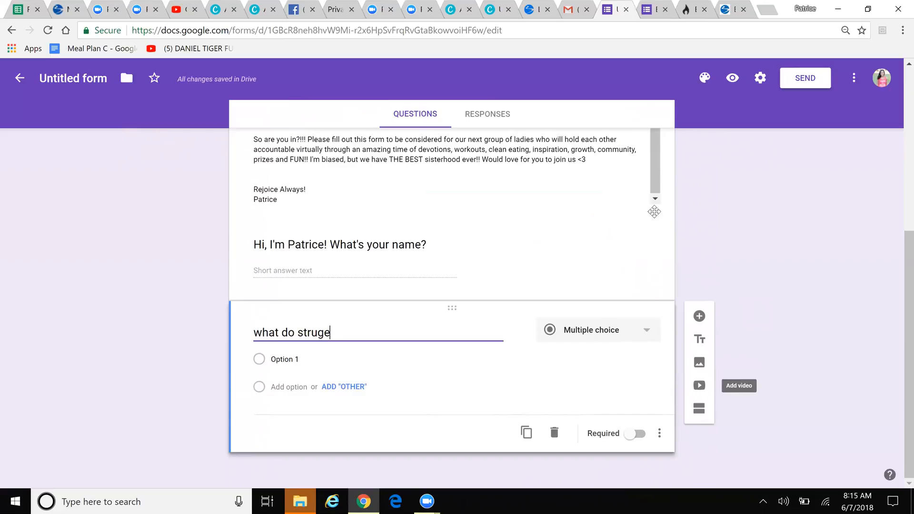
click(571, 15)
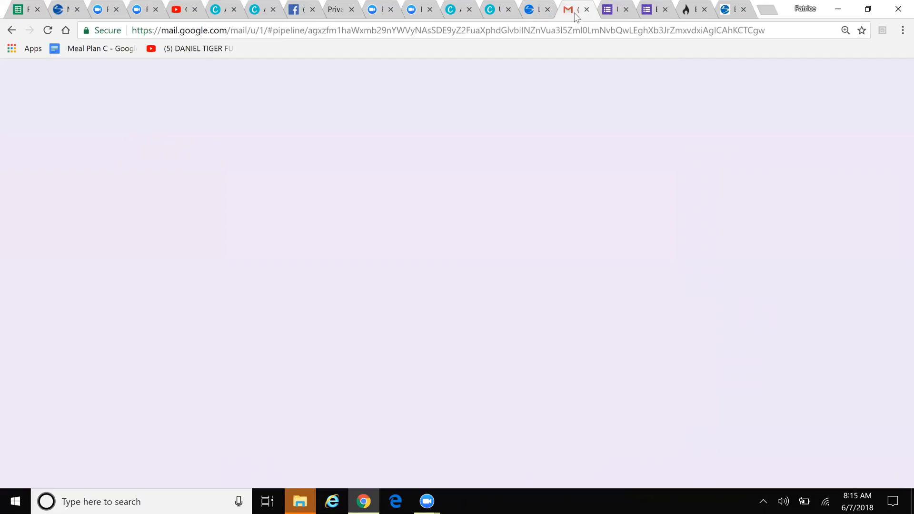
- Look through the published form's banner, introduction, bootcamp section and photo collage, and review the new form's description and questions
click(603, 13)
click(647, 13)
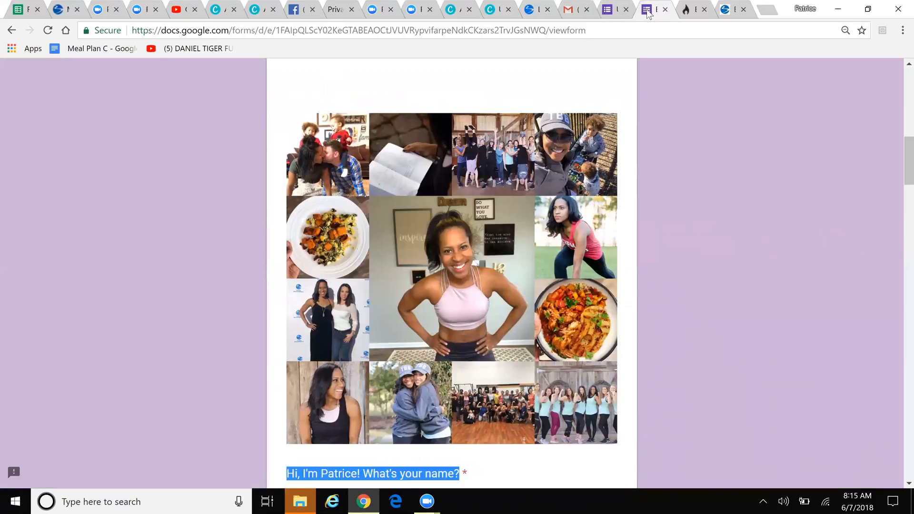
scroll(896, 153, up, 5)
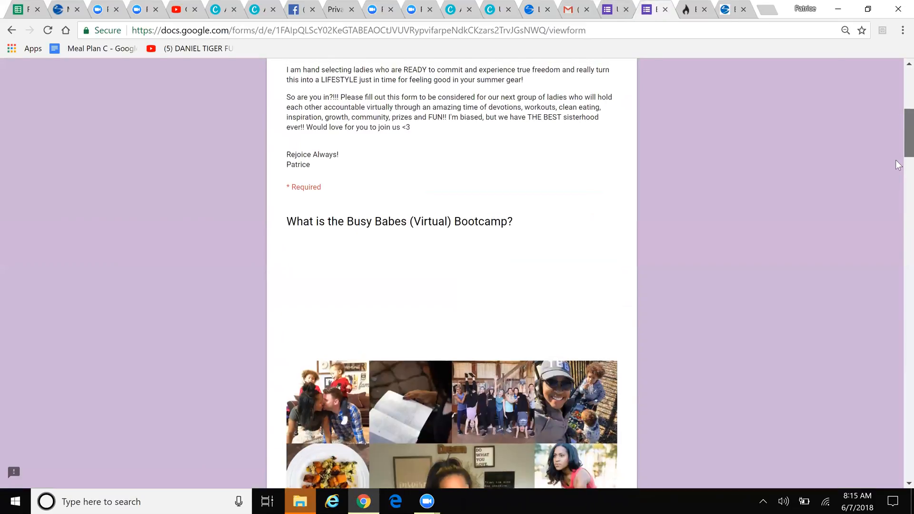
scroll(895, 160, down, 12)
scroll(895, 140, up, 10)
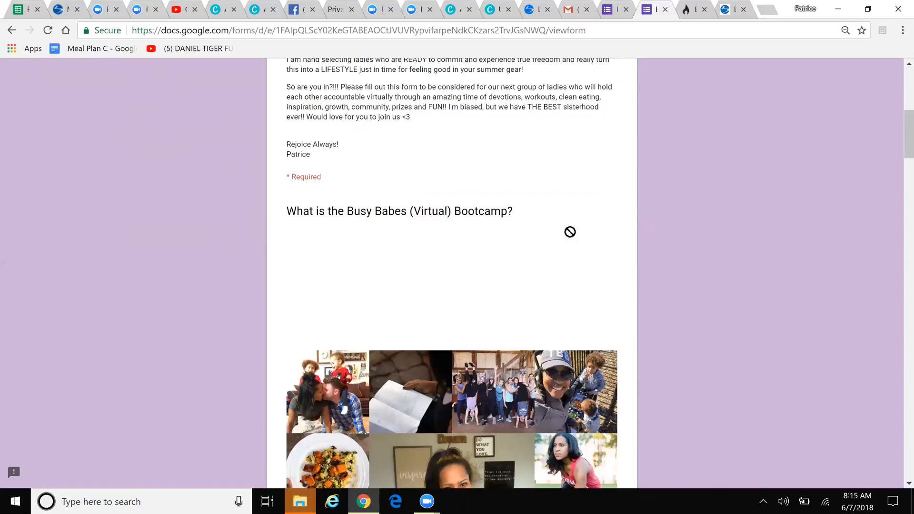
scroll(896, 119, up, 8)
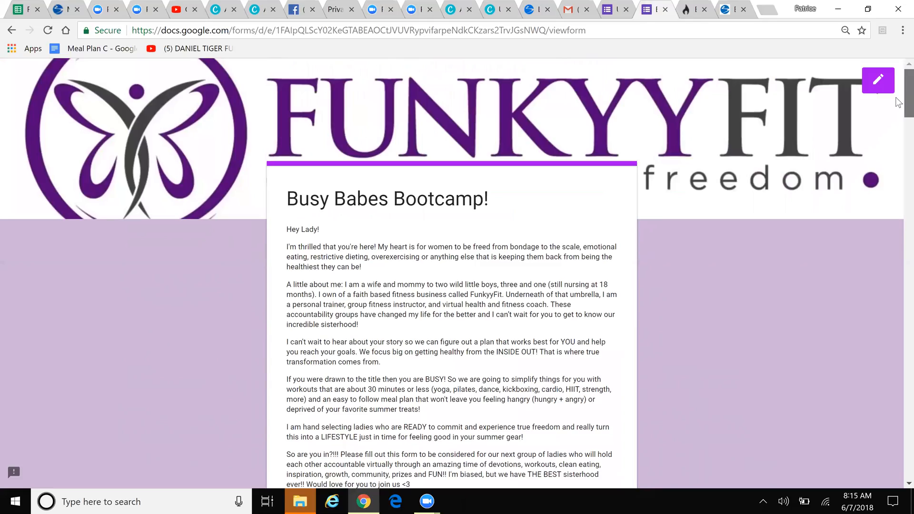
scroll(898, 171, down, 1)
scroll(897, 152, down, 10)
scroll(895, 135, up, 11)
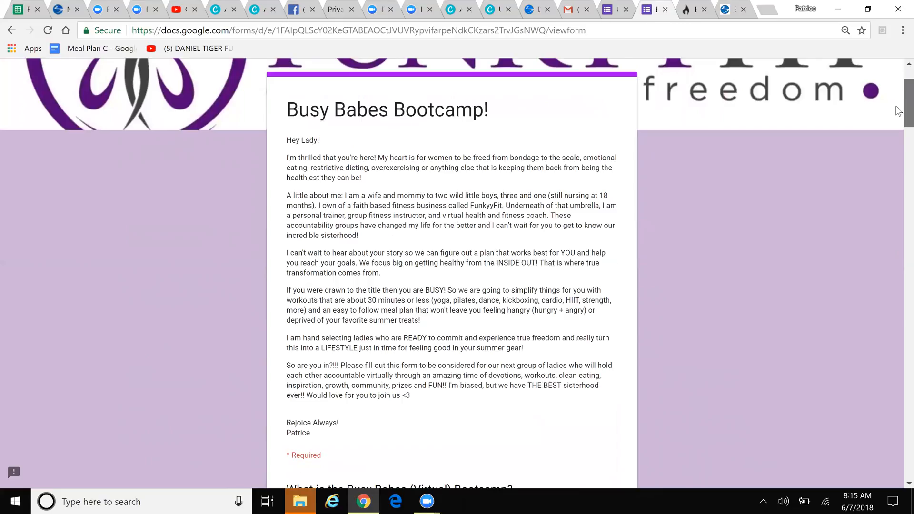
click(608, 10)
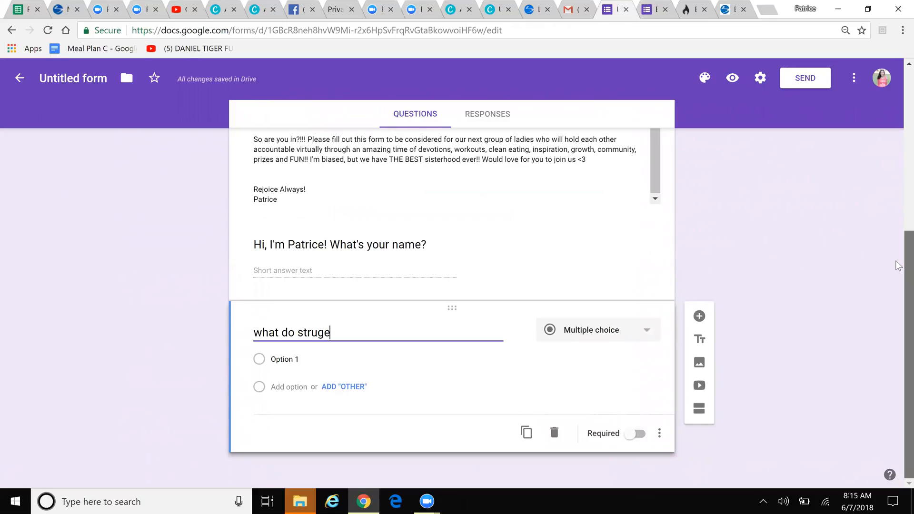
scroll(896, 262, up, 3)
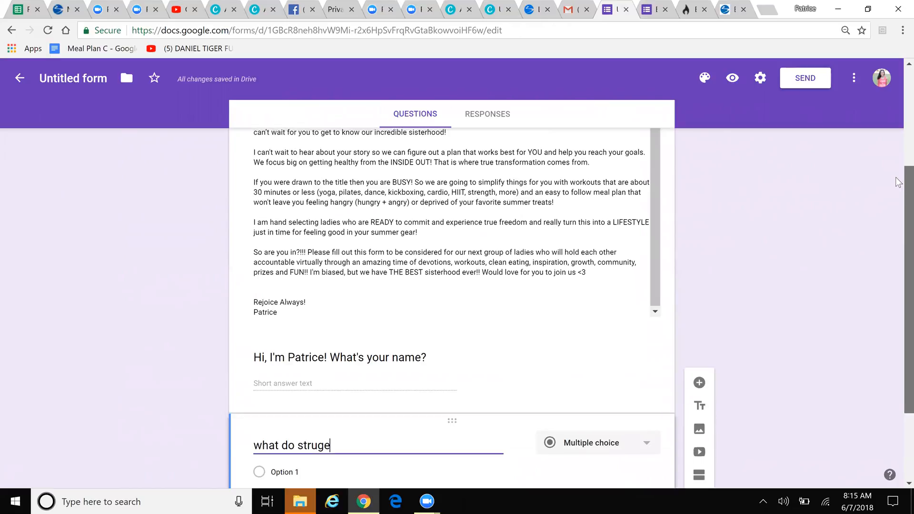
scroll(899, 182, up, 4)
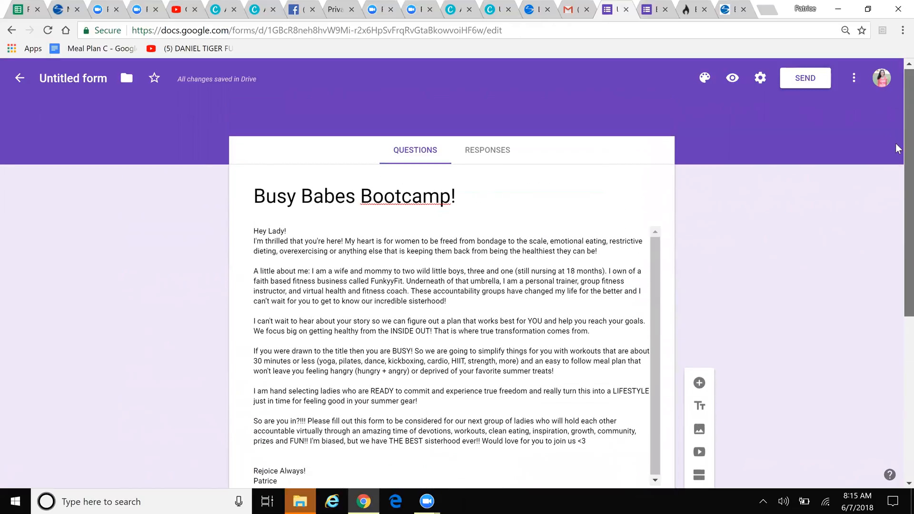
scroll(899, 148, down, 6)
scroll(898, 138, up, 5)
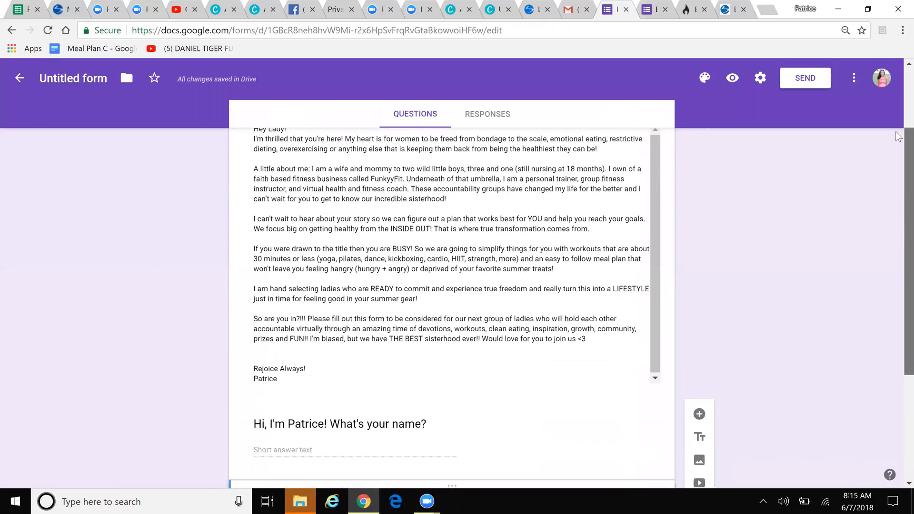
scroll(898, 138, up, 3)
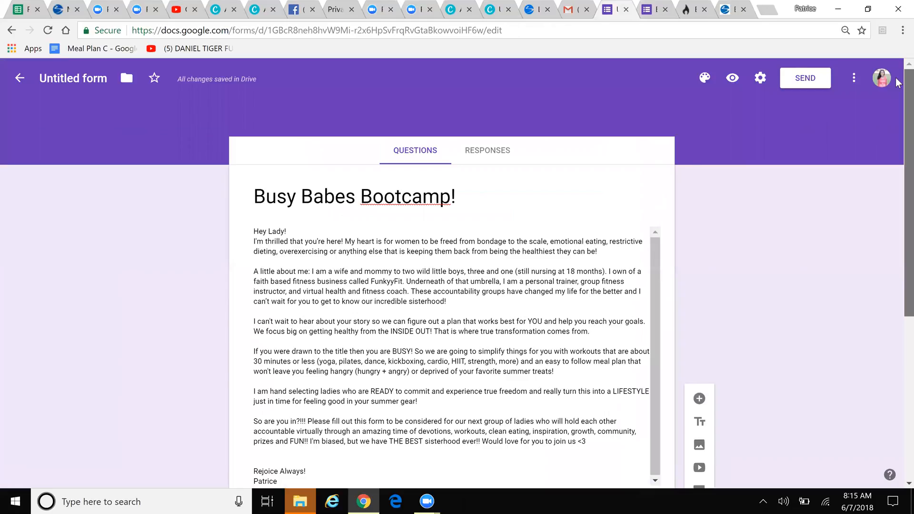
- Get the new form's shareable link from its send options, shorten the URL and copy it
click(786, 76)
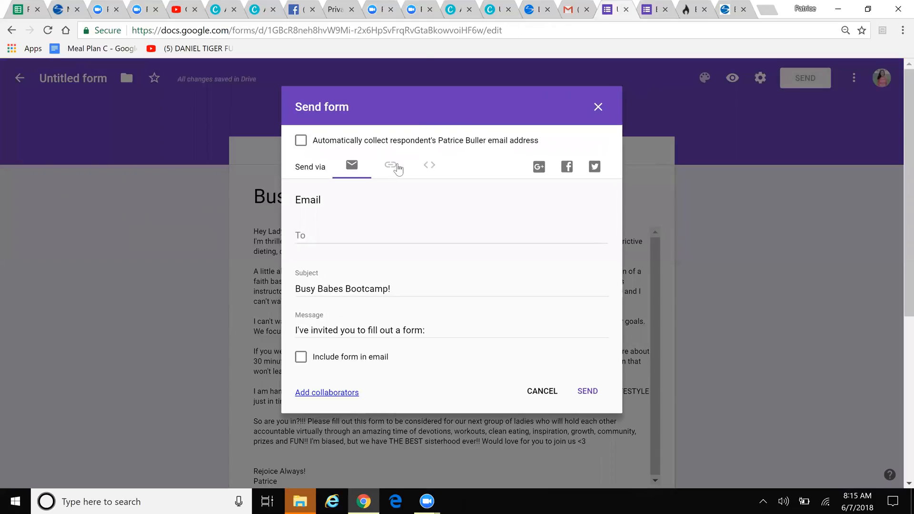
click(598, 107)
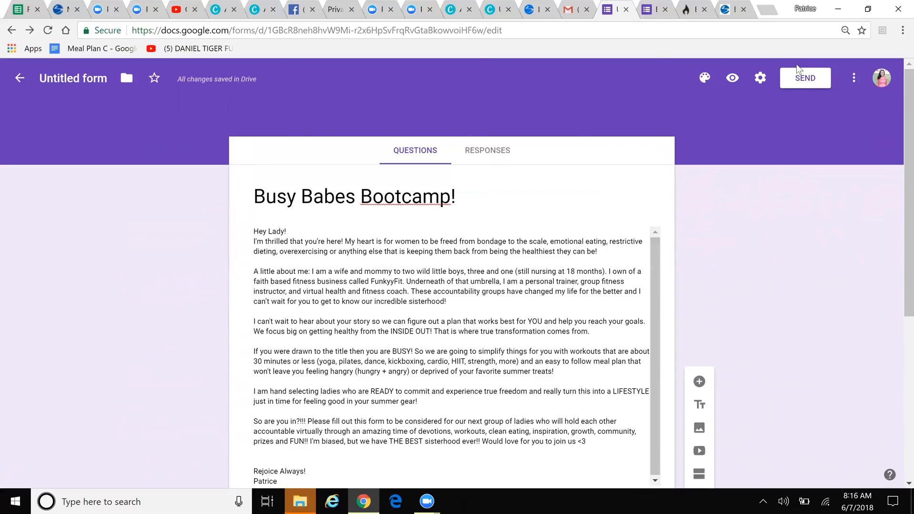
click(790, 82)
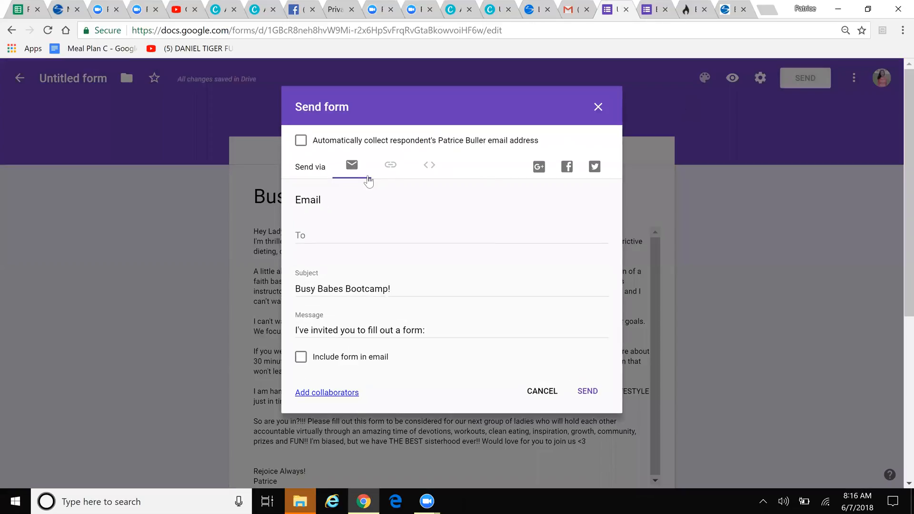
click(390, 167)
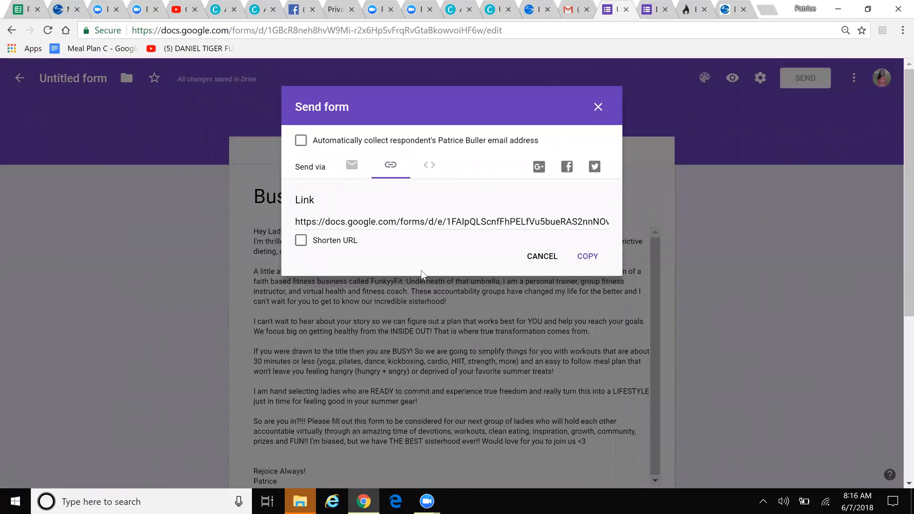
click(301, 242)
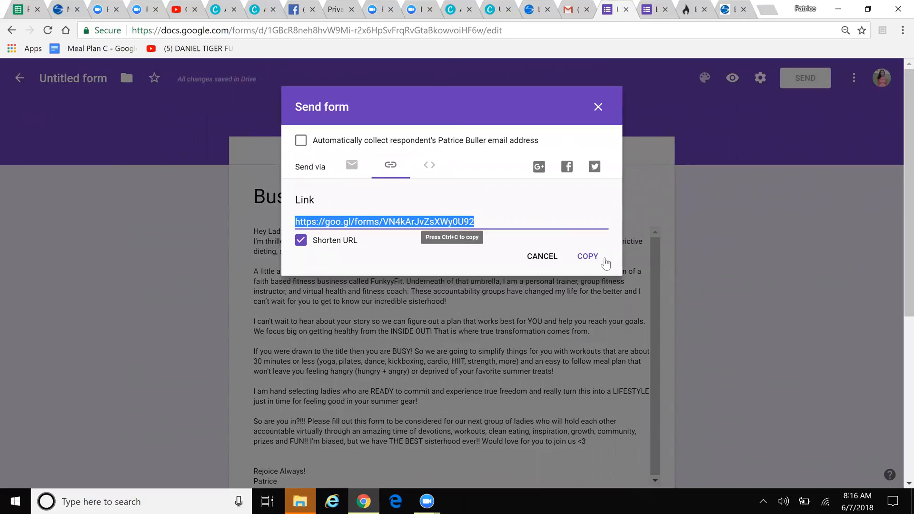
click(587, 262)
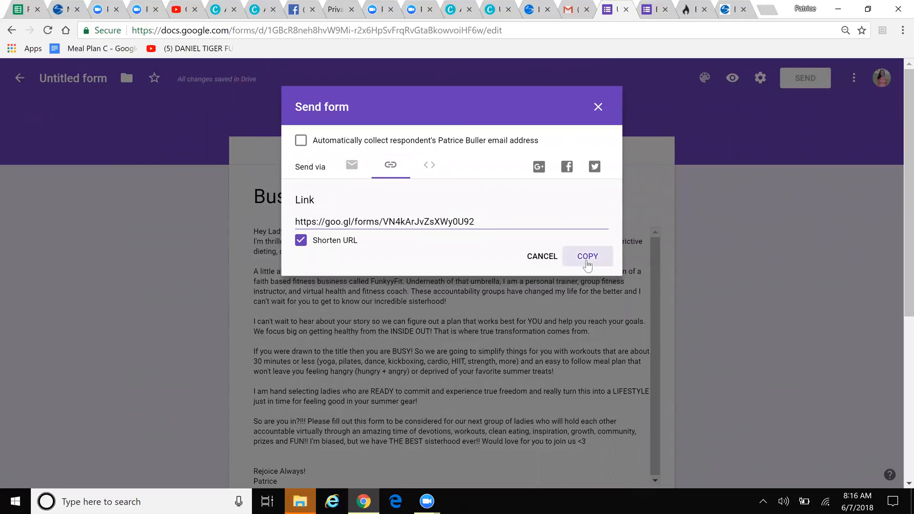
- Load the copied form link in place of the LIIFT4 sample workout page and return to the published form
click(686, 13)
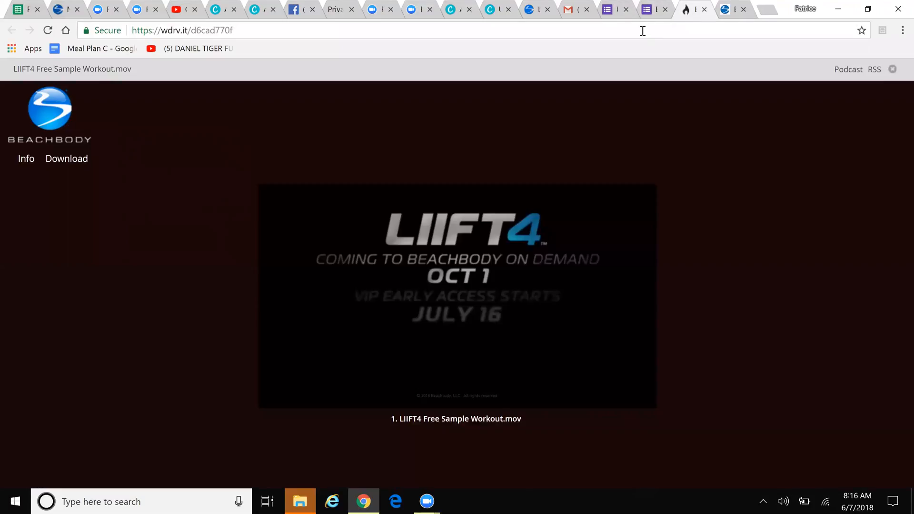
click(643, 30)
key(ctrl+v)
key(Return)
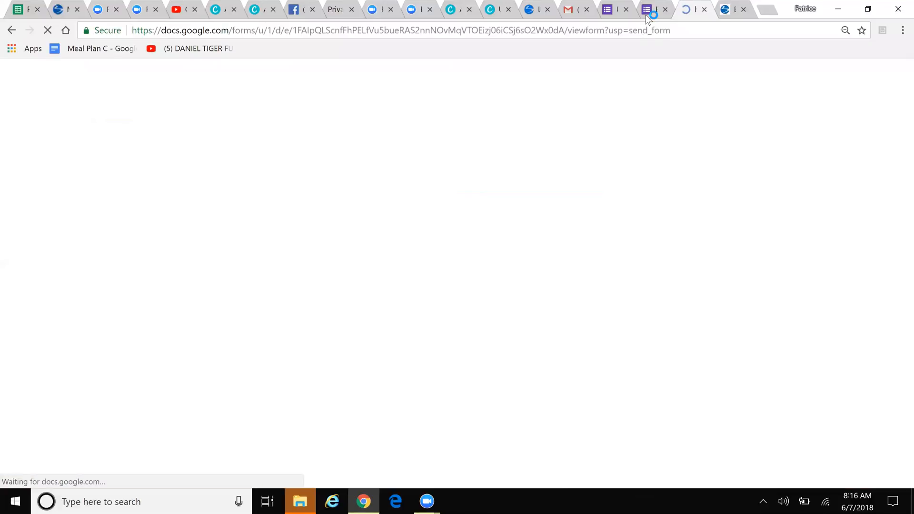
click(646, 14)
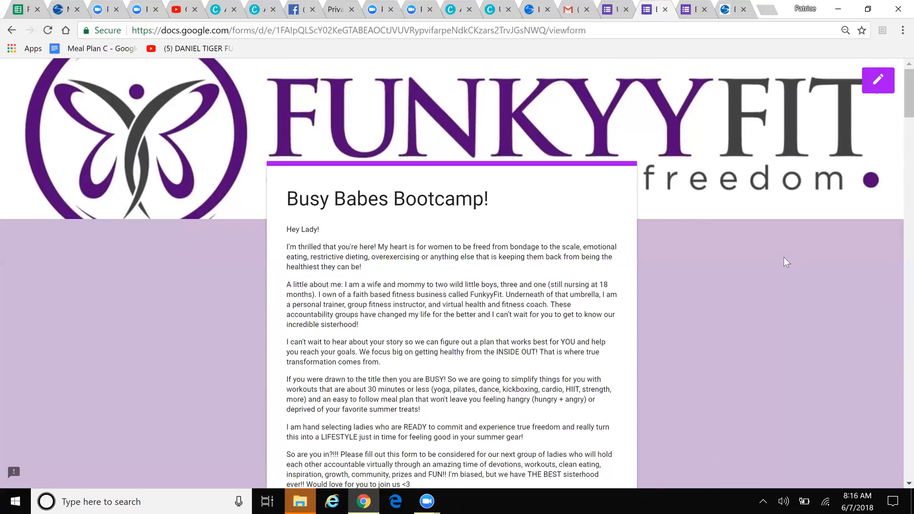
- Close the new form's sharing dialog and enable email notifications for new responses
click(611, 11)
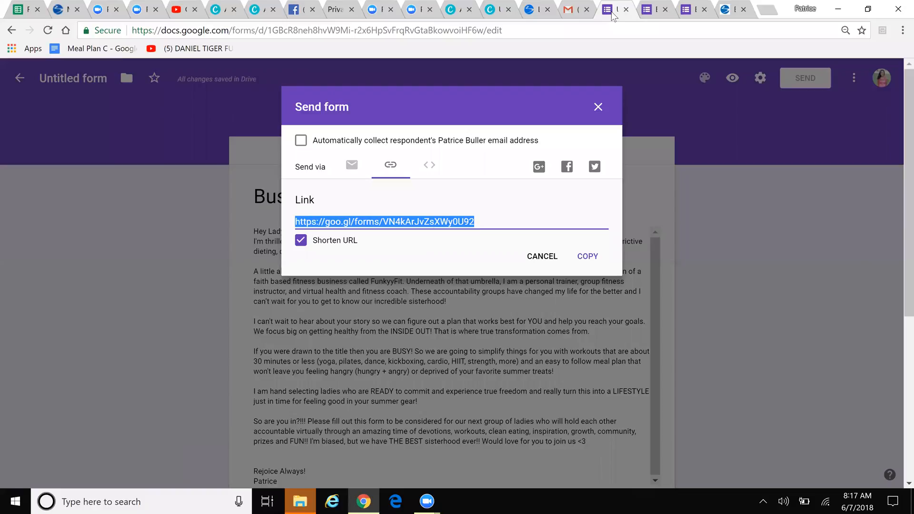
click(598, 108)
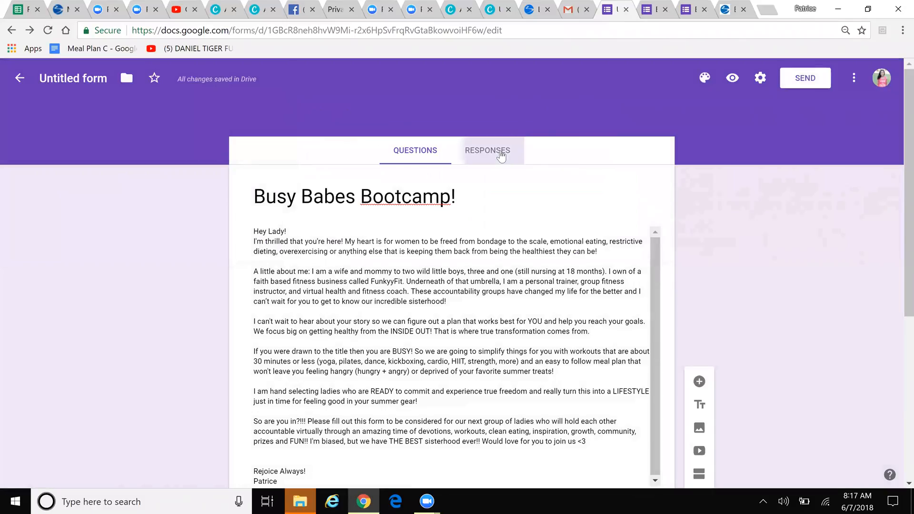
click(501, 154)
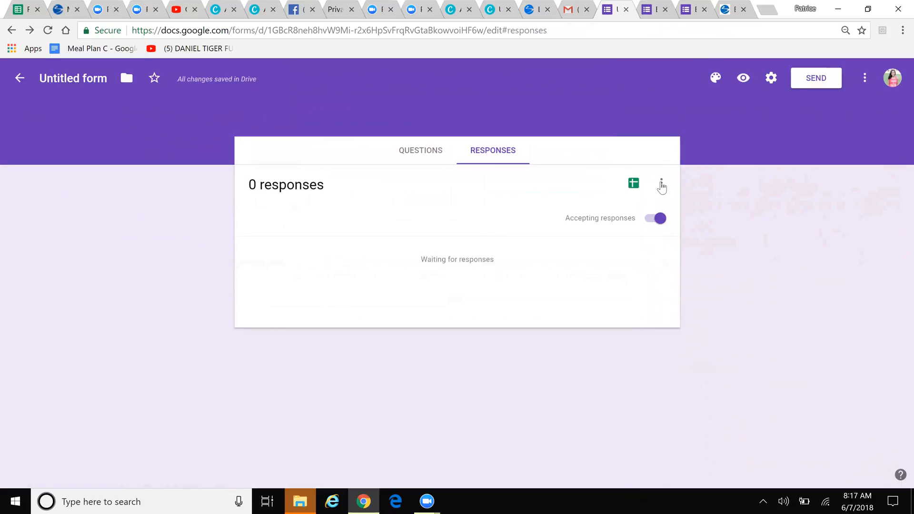
click(661, 185)
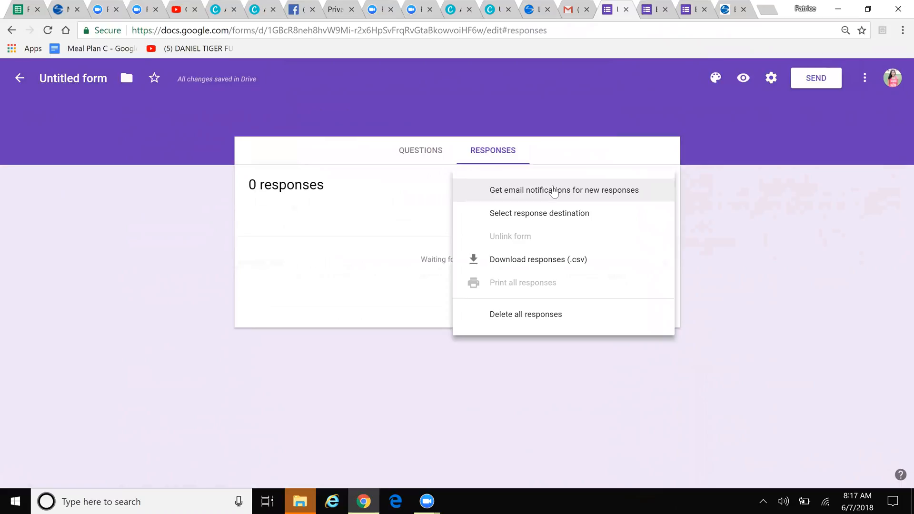
click(553, 190)
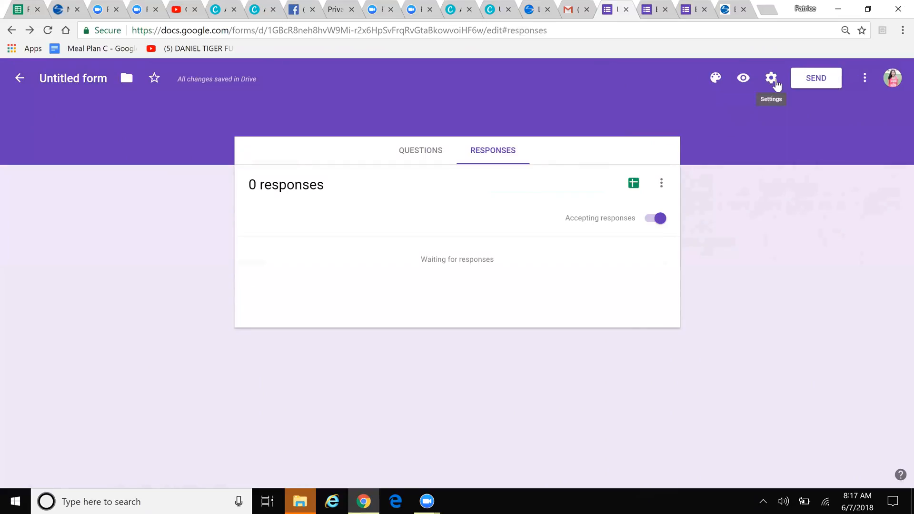
- Remove the sign-in restriction to the organization's users in the form's general settings and save the change
click(771, 78)
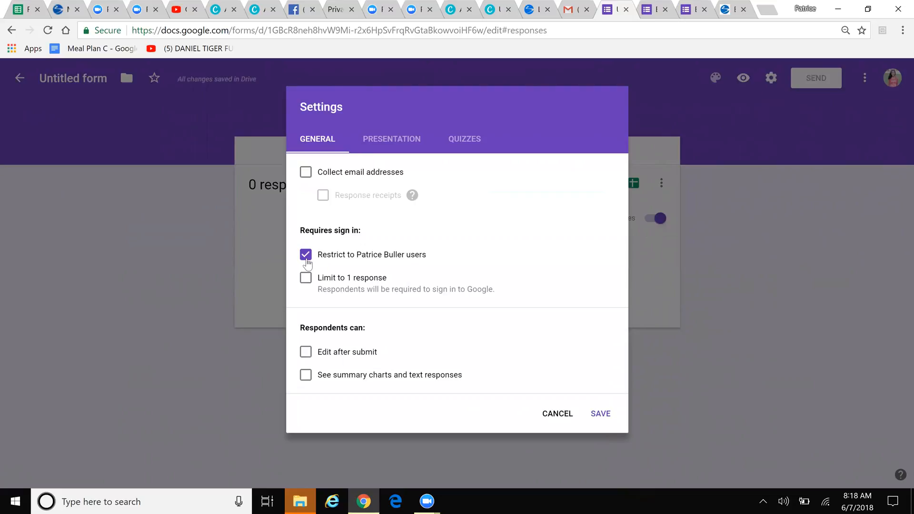
click(306, 257)
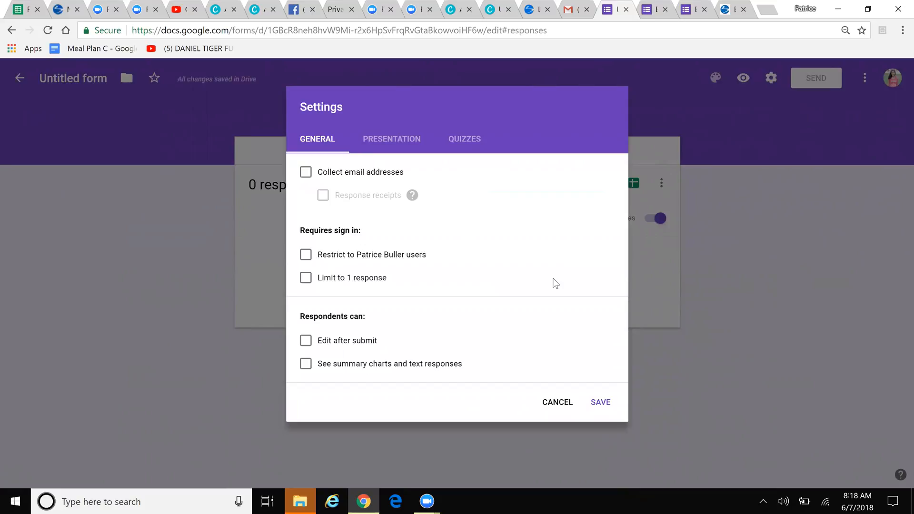
click(609, 403)
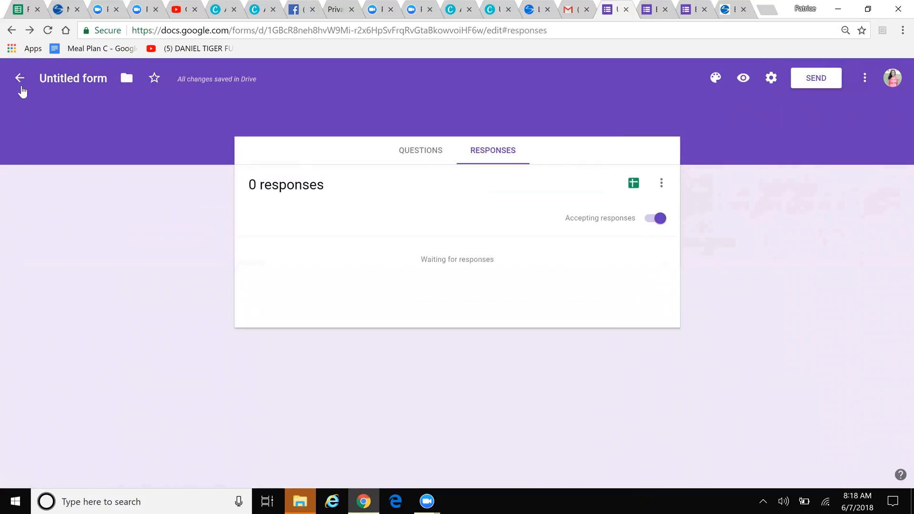
- Open the existing Busy Babes Bootcamp form from the recent forms and make a copy named "clean eating chall" in My Drive
click(19, 85)
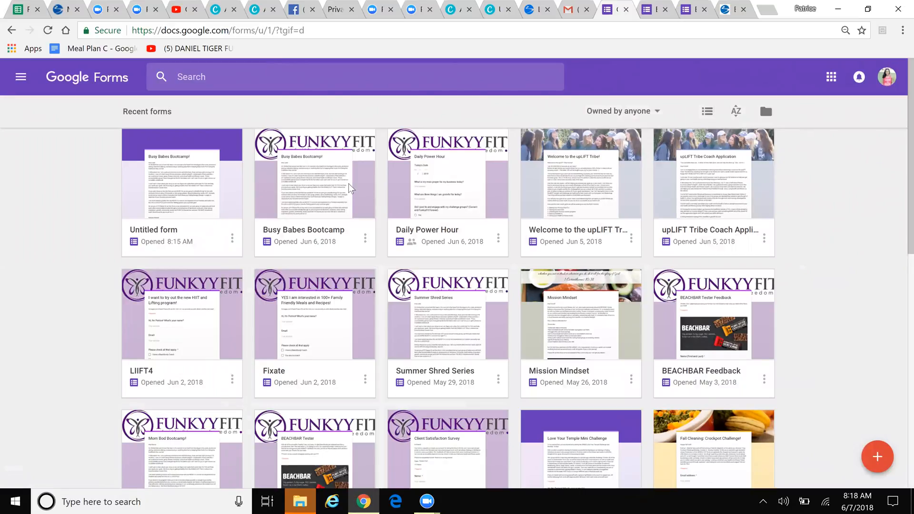
click(349, 184)
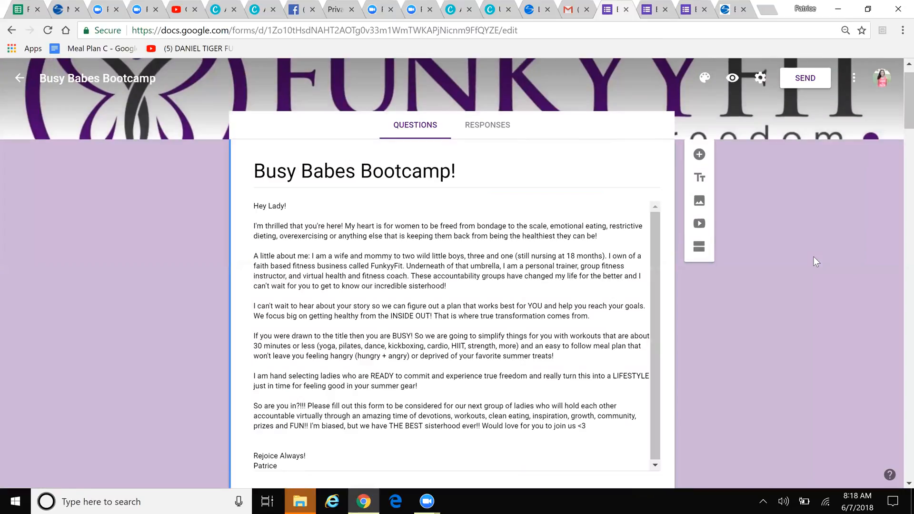
click(853, 76)
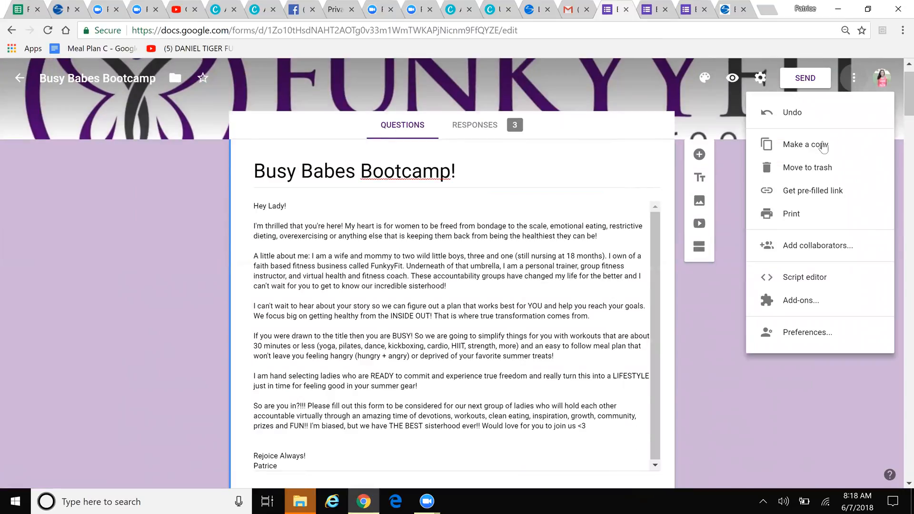
click(823, 141)
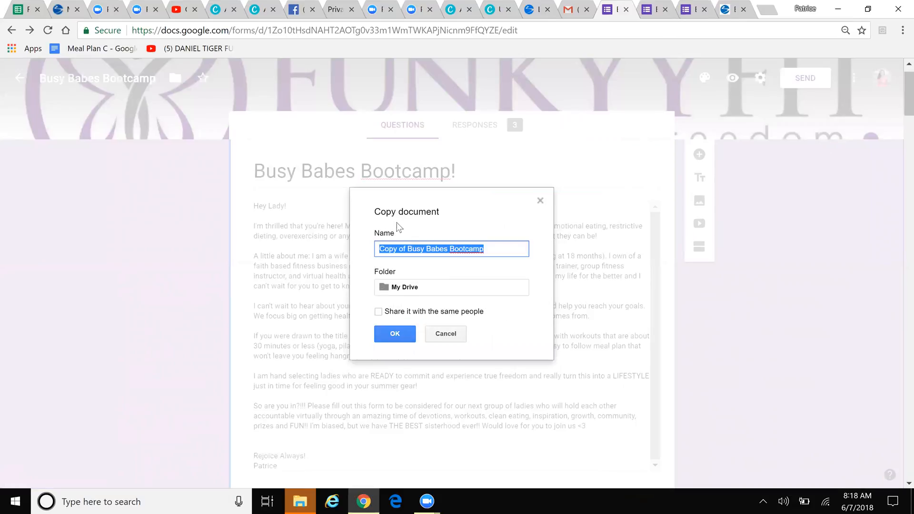
text(a)
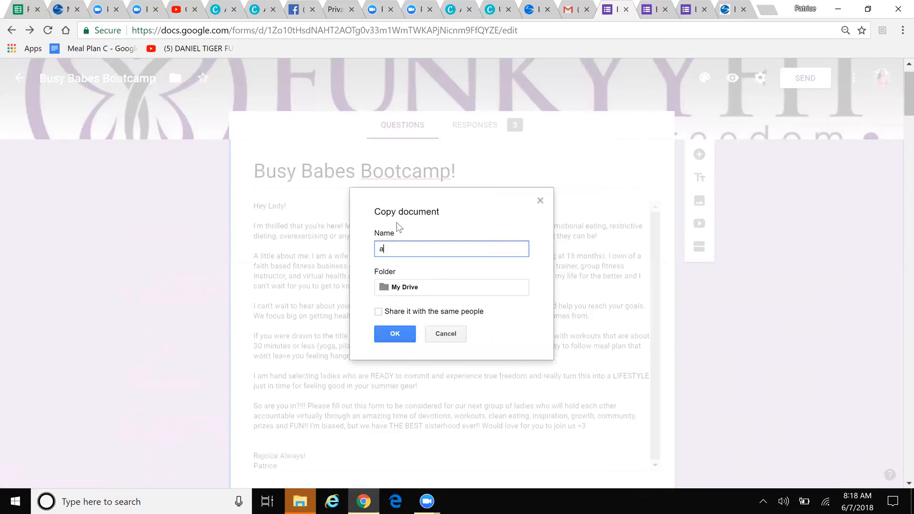
key(BackSpace)
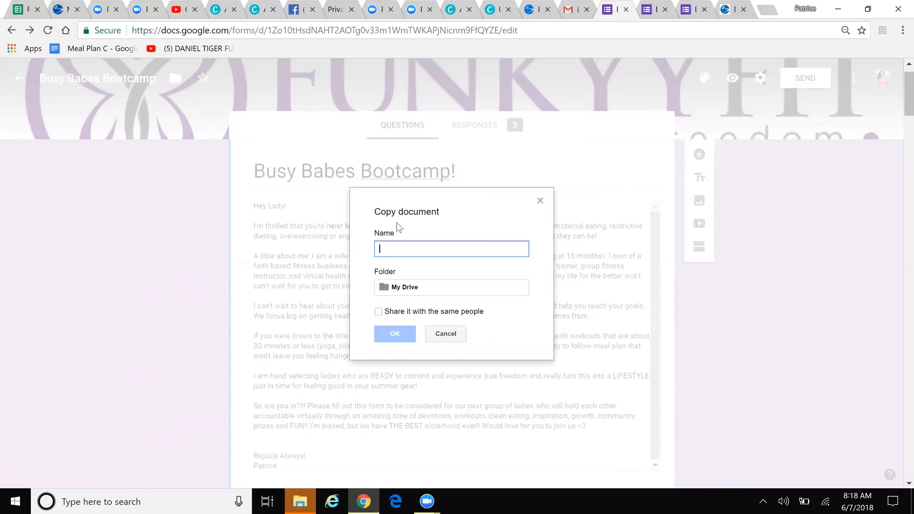
text(clean eating c)
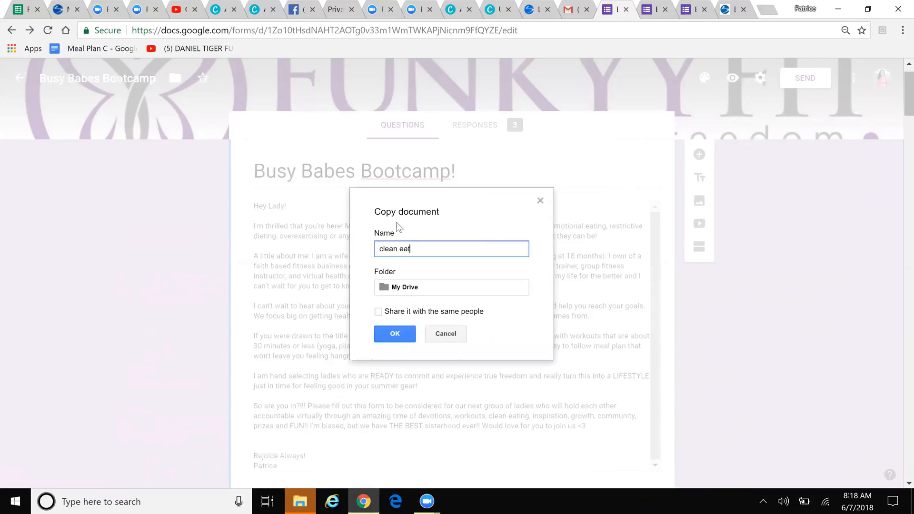
text(hallnege)
key(BackSpace)
key(BackSpace)
key(BackSpace)
key(BackSpace)
click(400, 335)
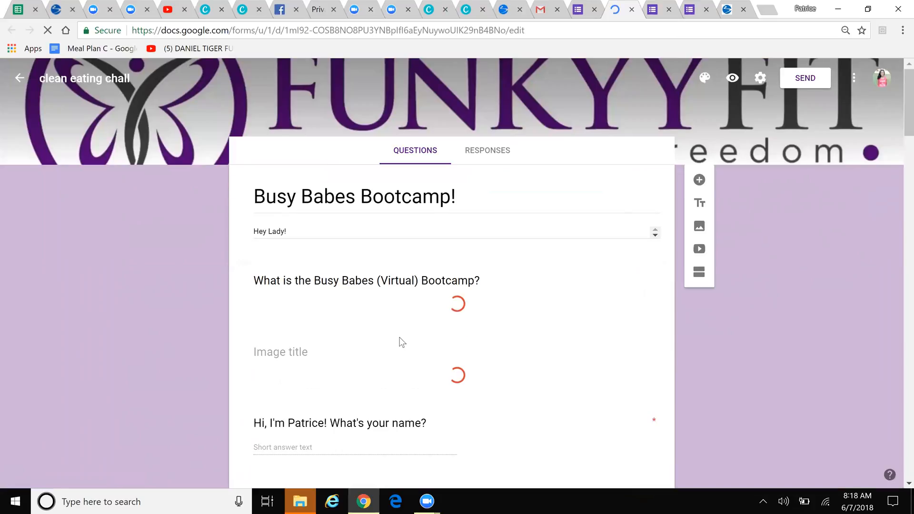
- Review the title, welcome description, video and photo collage carried over into the "clean eating chall" form copy
triple_click(443, 204)
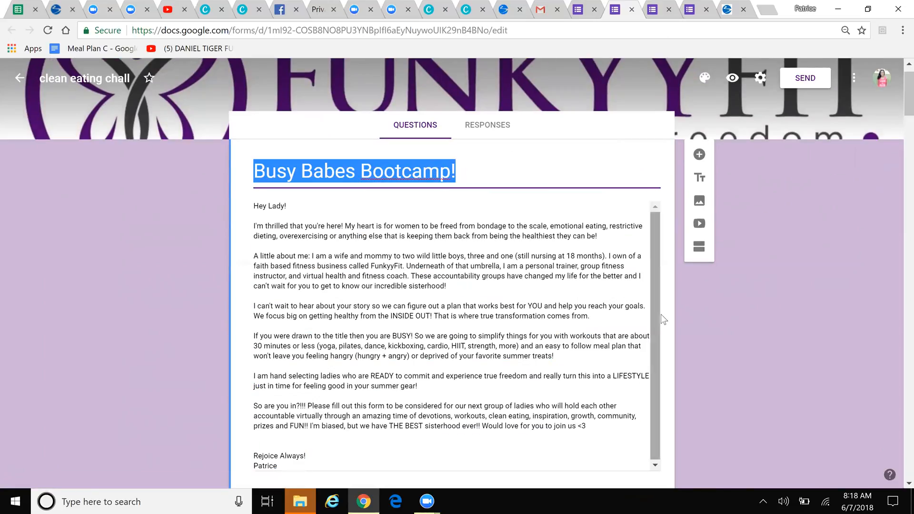
drag(656, 334, 656, 343)
double_click(517, 336)
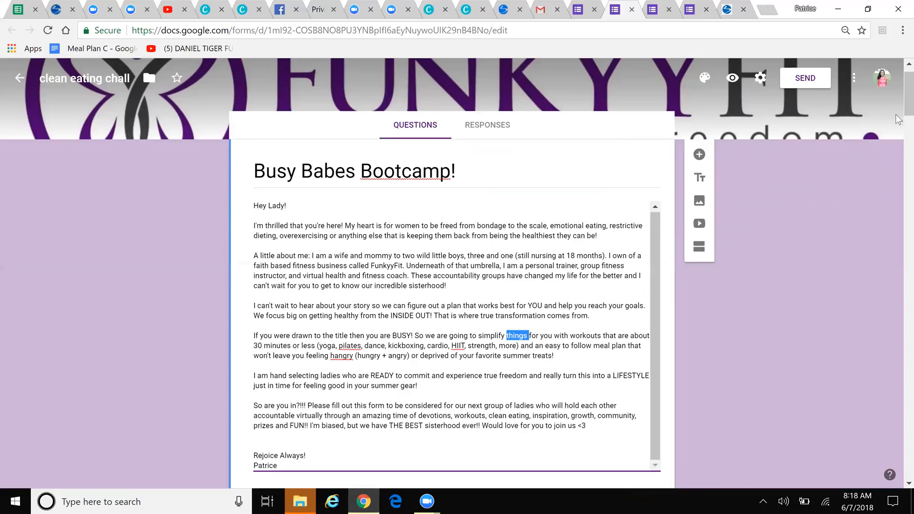
scroll(898, 148, down, 10)
scroll(898, 146, up, 4)
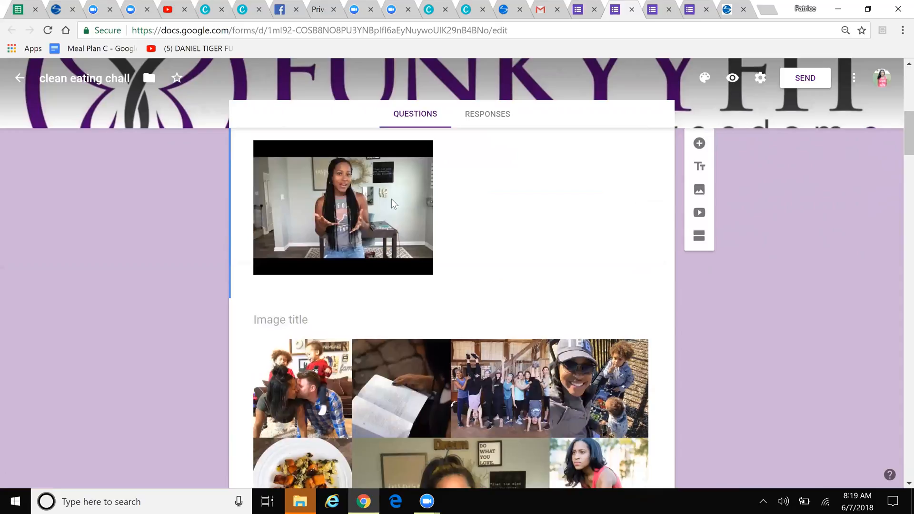
drag(897, 141, 898, 89)
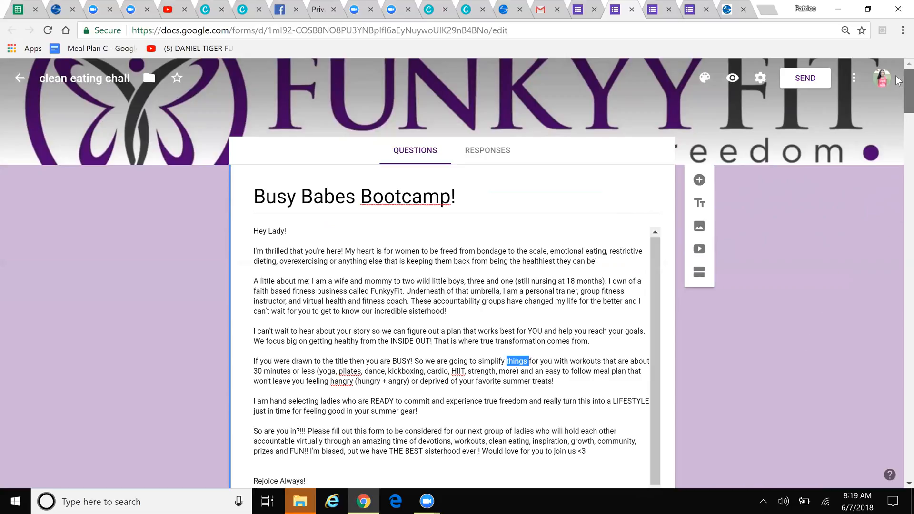
mouse_move(909, 85)
mouse_down()
mouse_move(908, 94)
mouse_move(908, 85)
mouse_up()
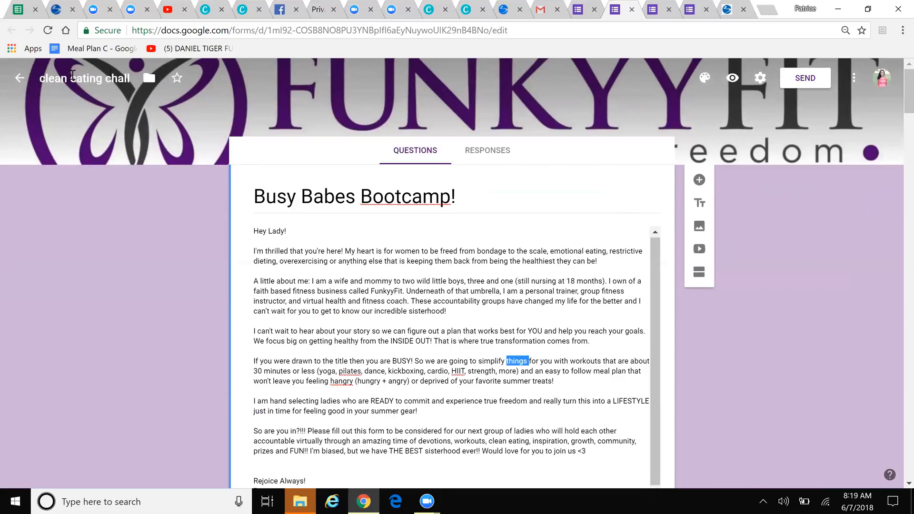
- Return to the Google Forms home page and look through the thumbnails of the recent forms
click(21, 84)
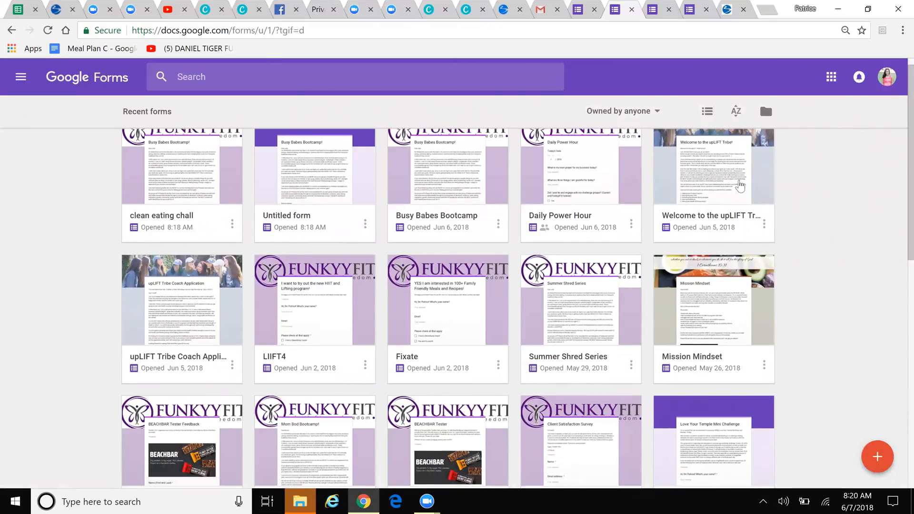
mouse_move(896, 172)
mouse_down()
mouse_move(895, 185)
mouse_move(898, 159)
mouse_up()
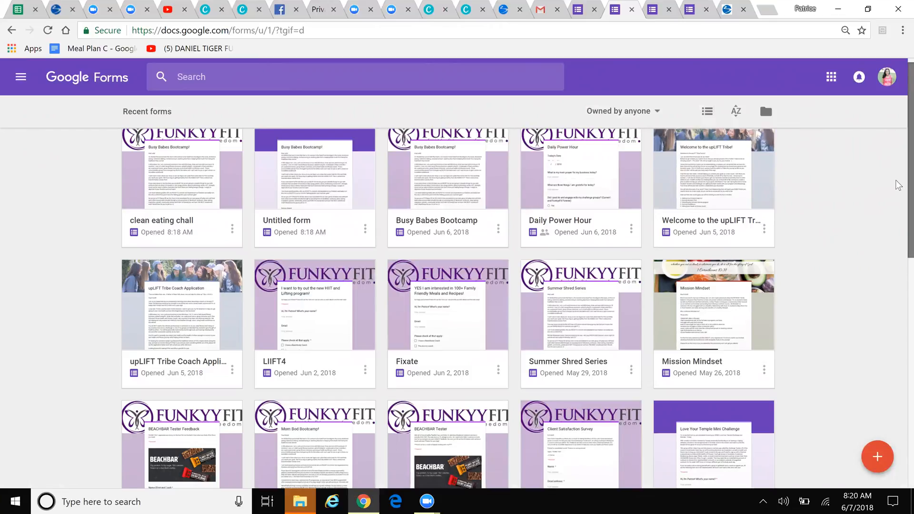
scroll(898, 186, down, 4)
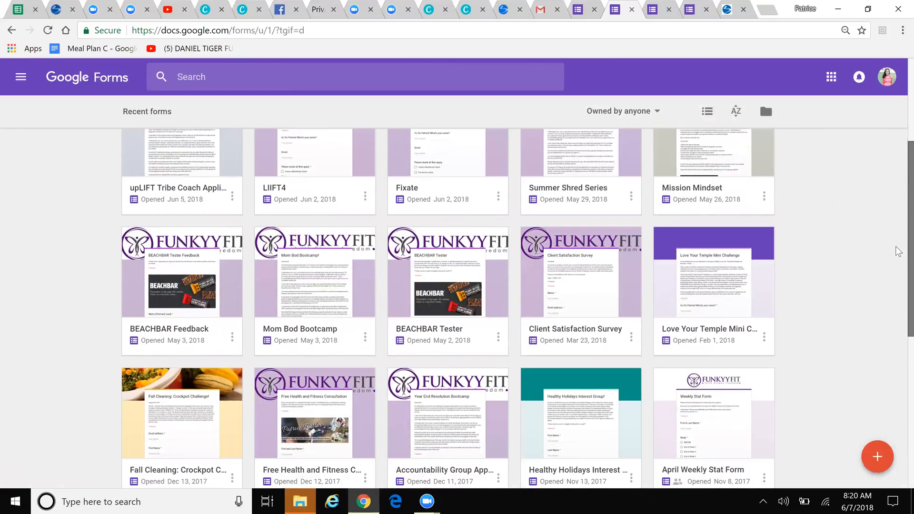
scroll(898, 252, down, 3)
scroll(900, 194, up, 4)
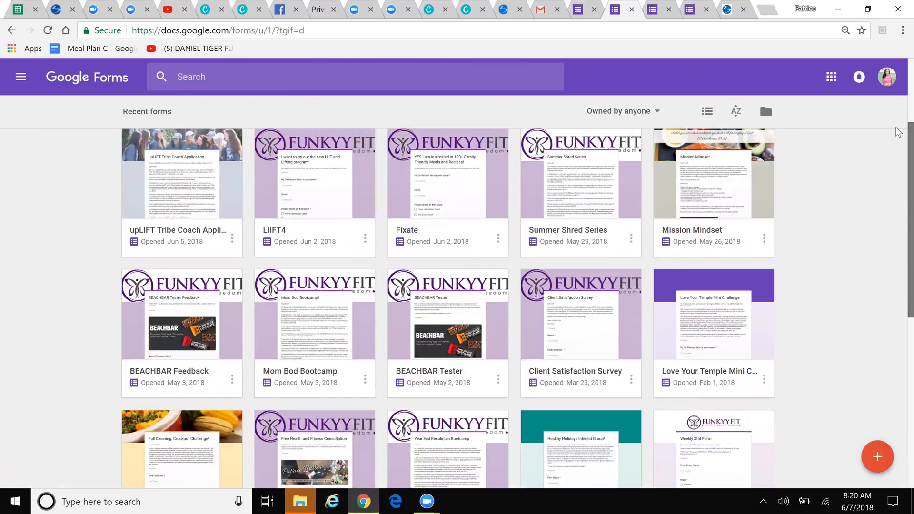
scroll(898, 133, up, 3)
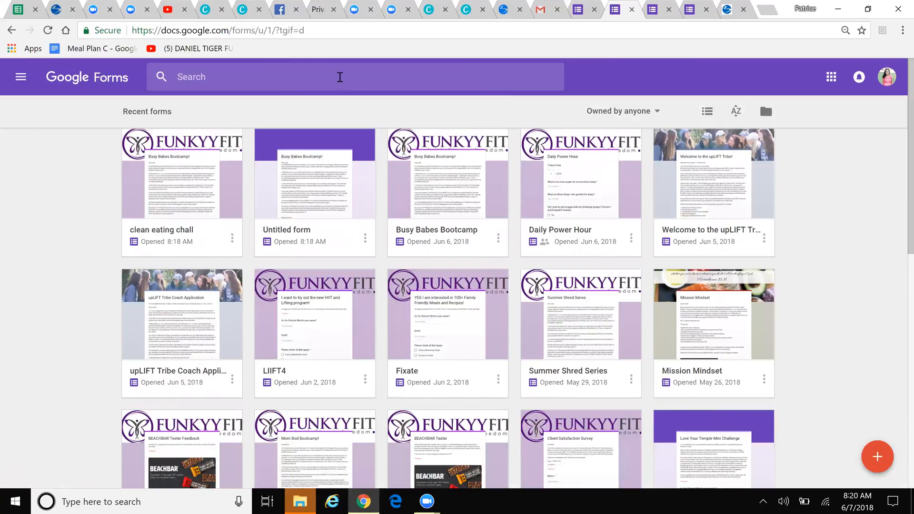